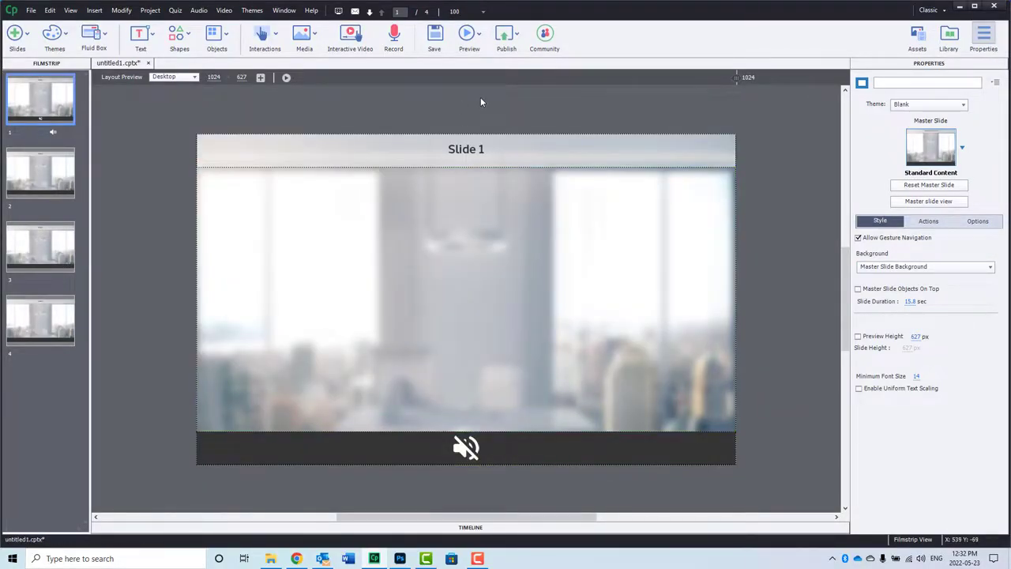
Inspect the Standard Content master slide and the object states of slide 1's mute button
left_click(915, 201)
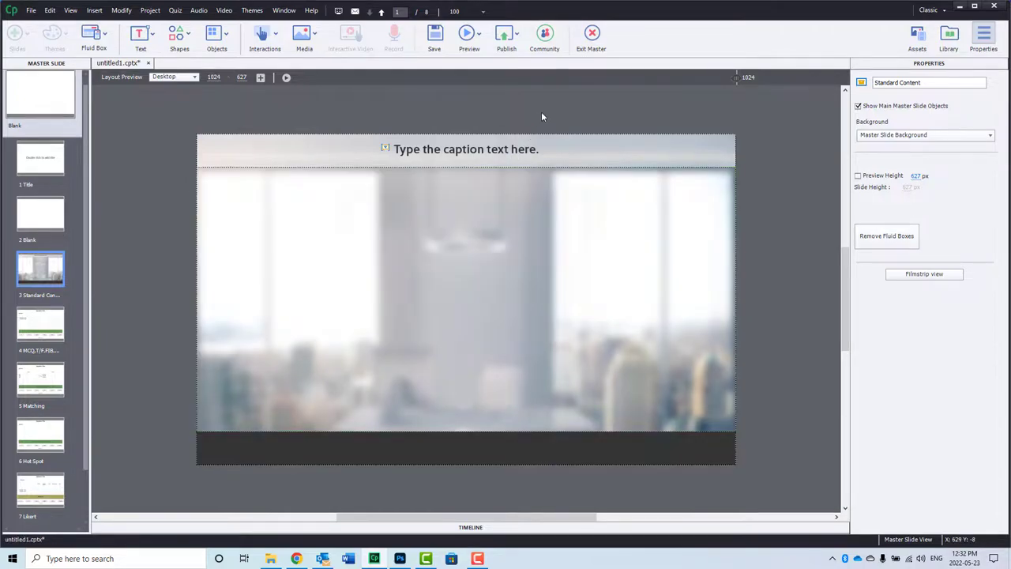
left_click(592, 35)
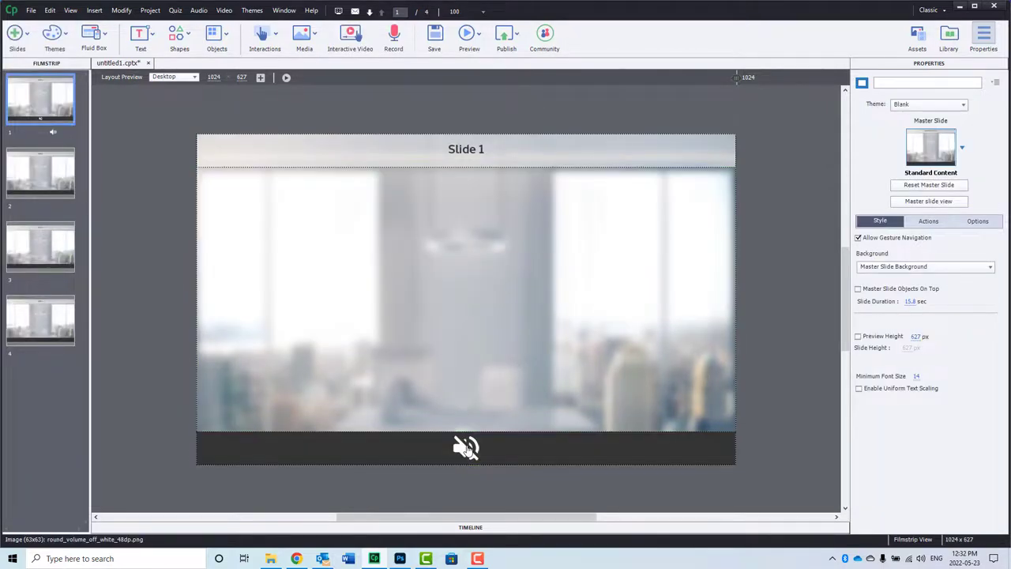
left_click(466, 448)
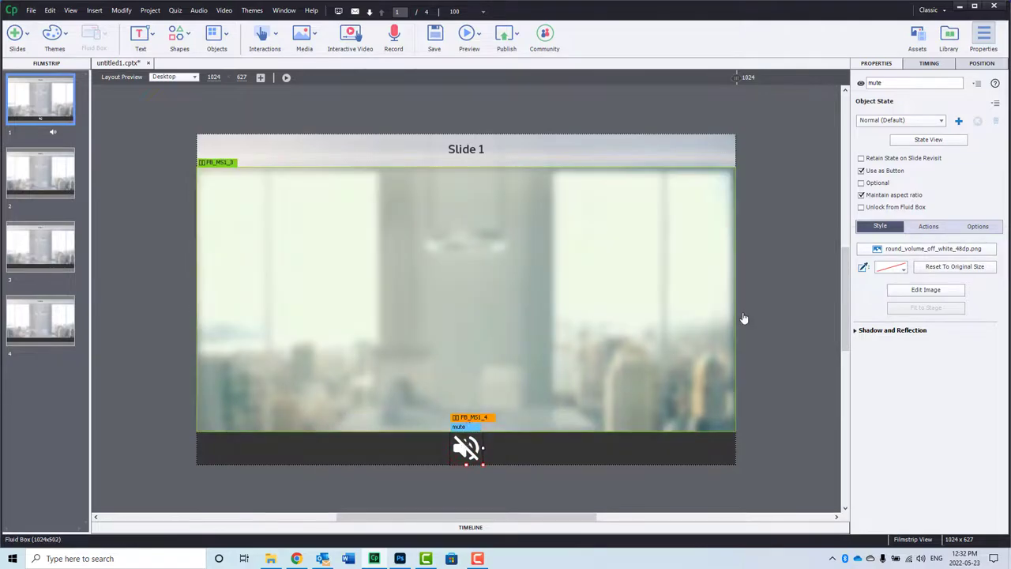
left_click(934, 138)
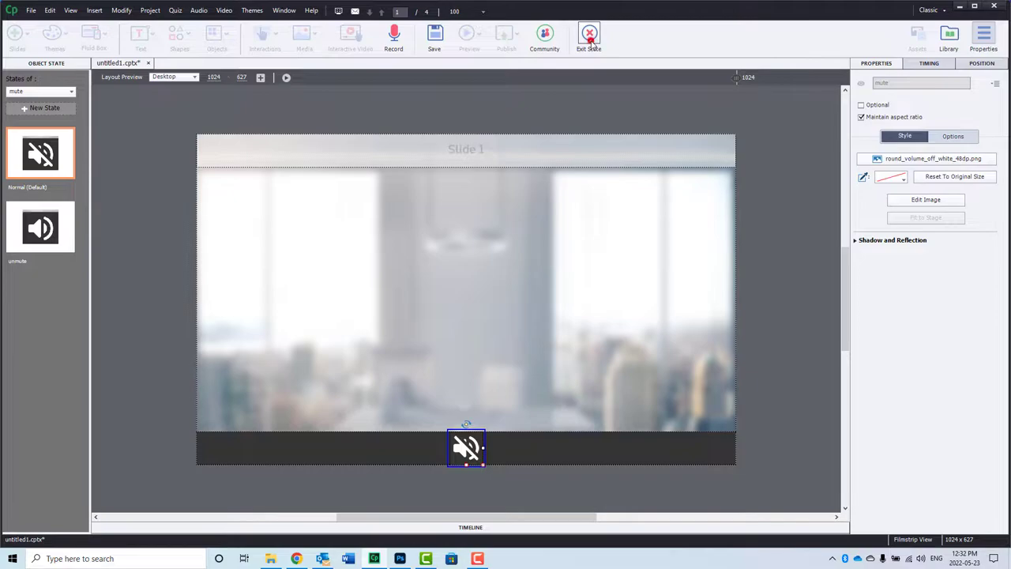
left_click(589, 34)
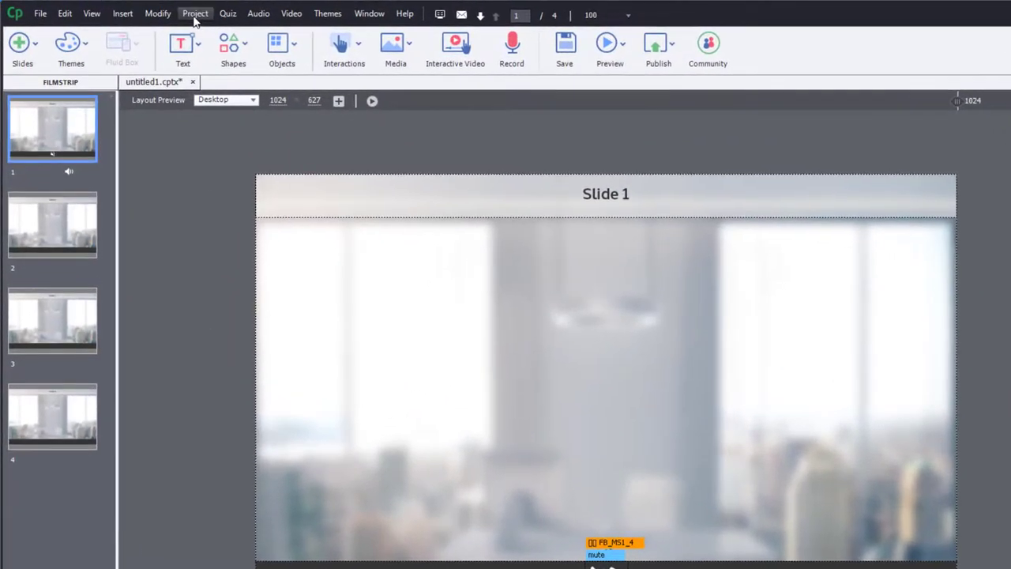
Create a new advanced action named volume_on_off and make its first tab conditional
left_click(194, 14)
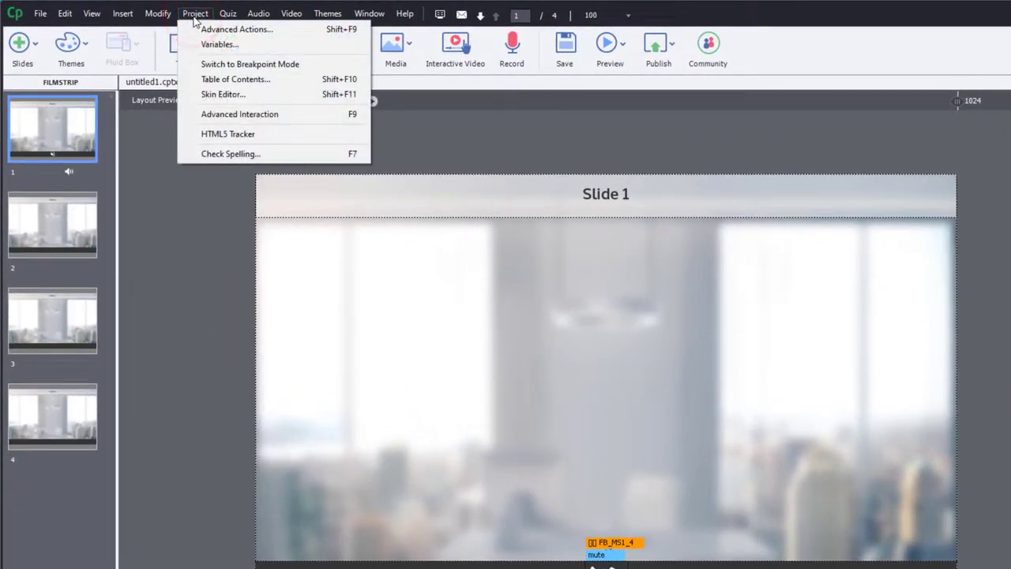
left_click(204, 30)
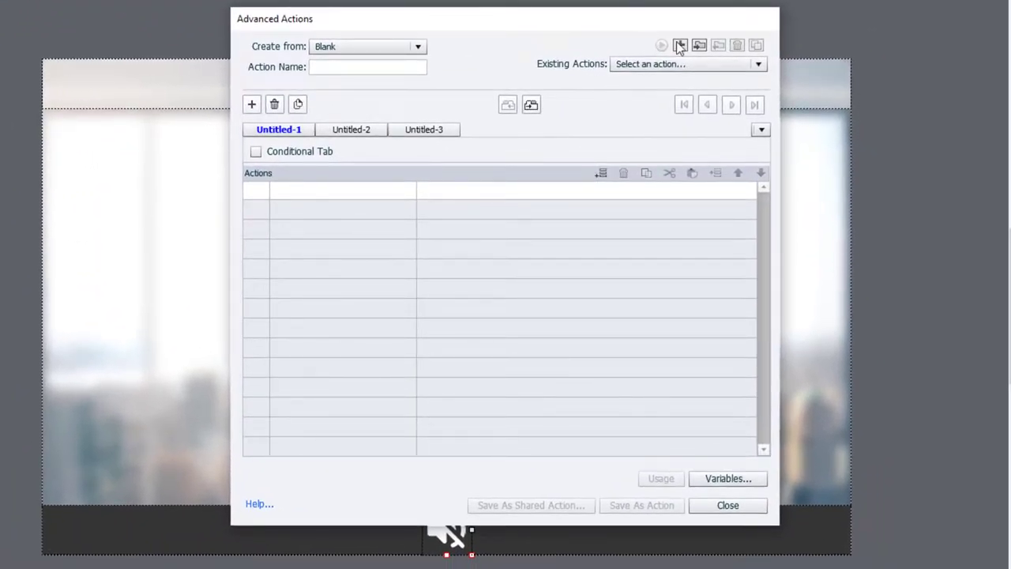
left_click(680, 45)
left_click(334, 69)
type("volume_on_off")
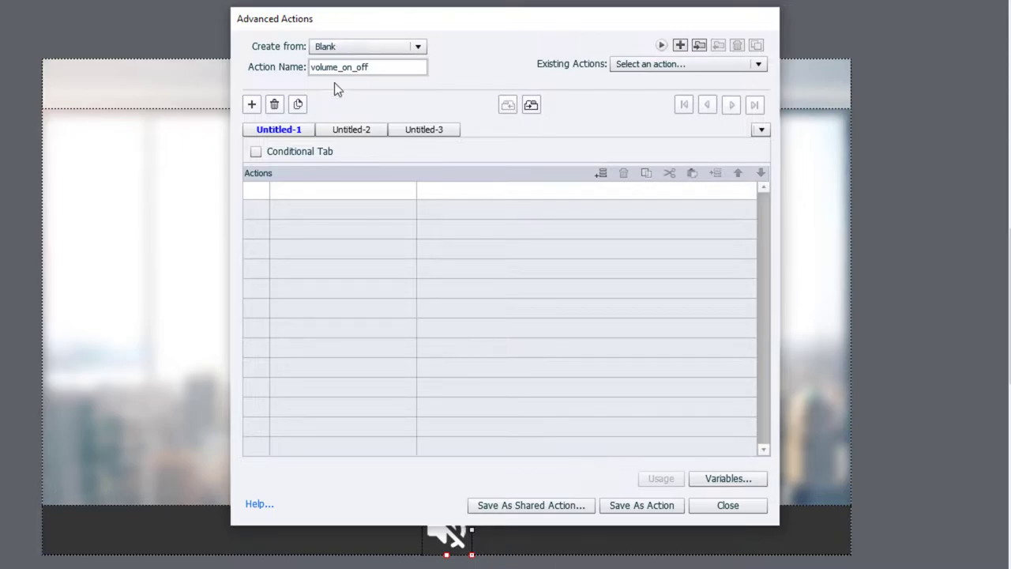
left_click(254, 152)
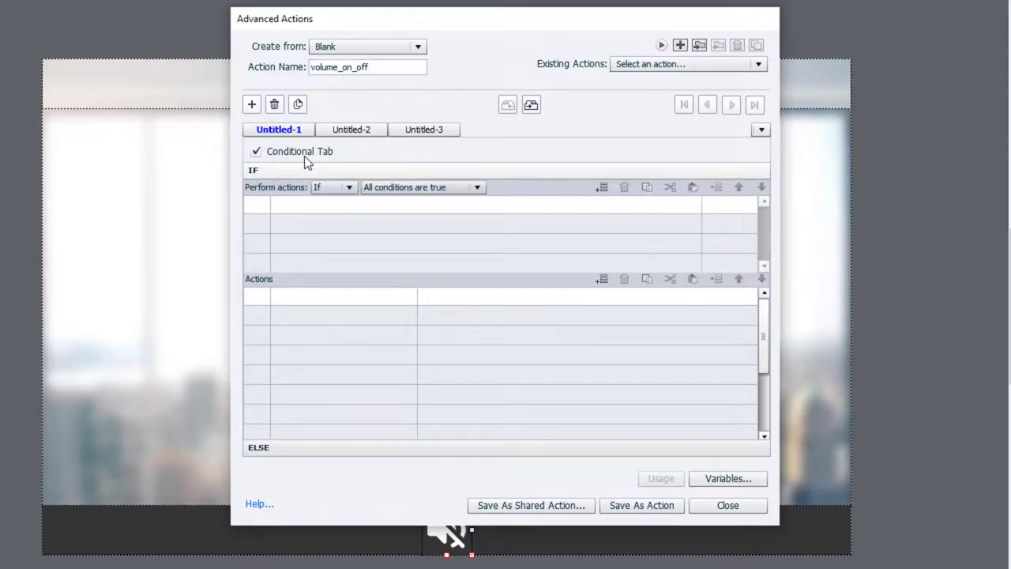
Define the IF condition as variable cpCmndMute is equal to the literal 0
left_click(294, 203)
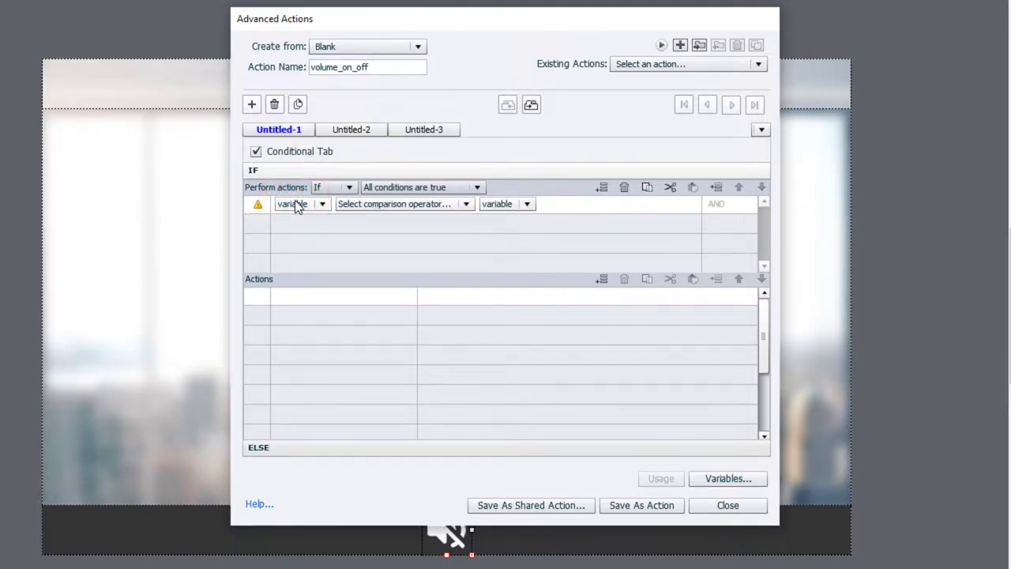
left_click(296, 205)
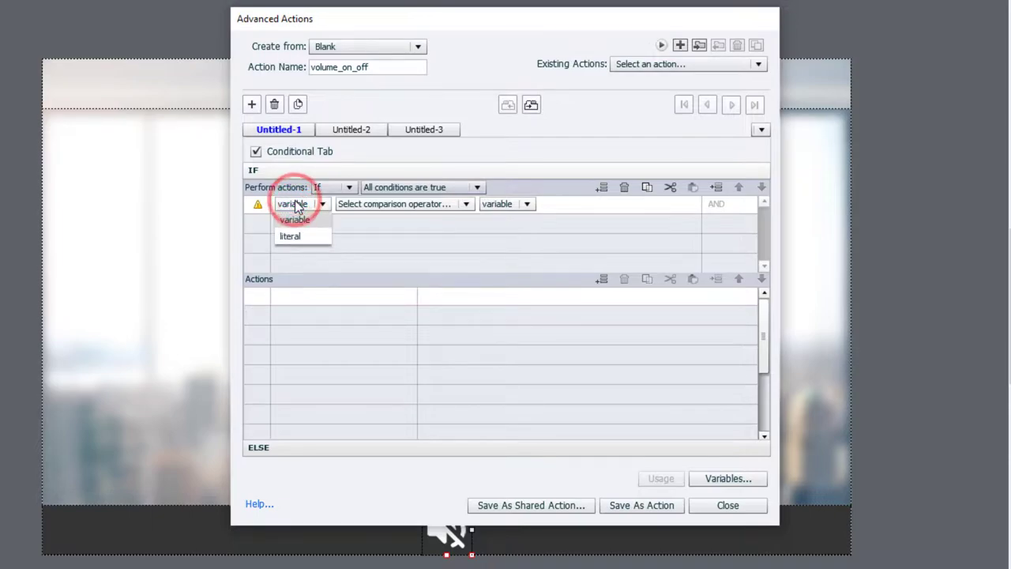
left_click(294, 221)
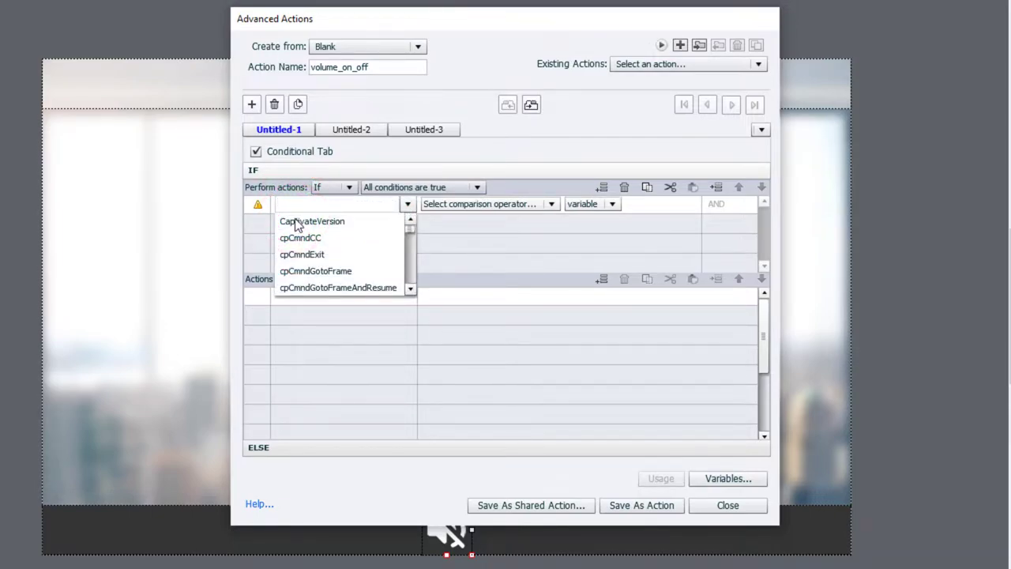
type("mute")
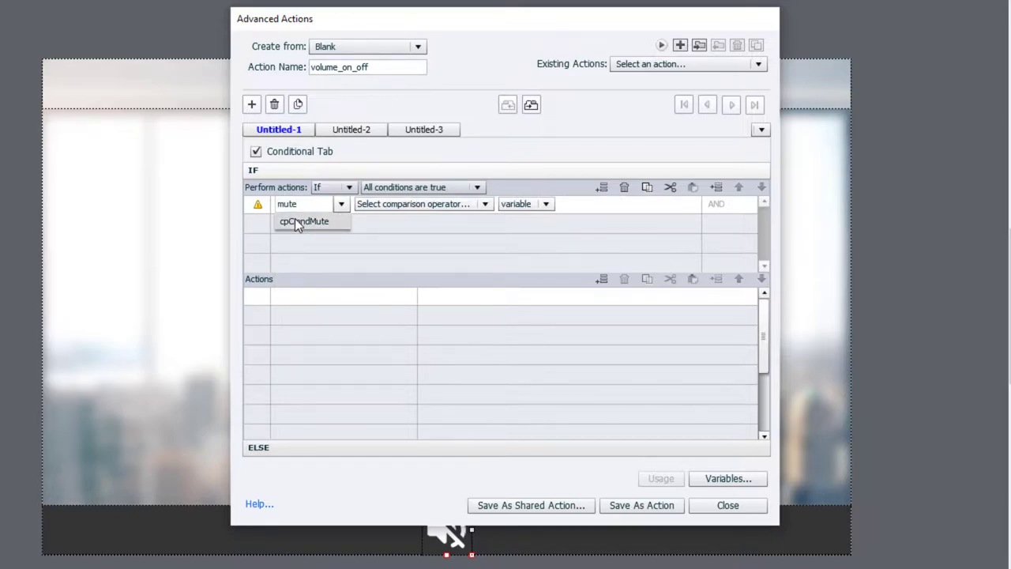
left_click(294, 221)
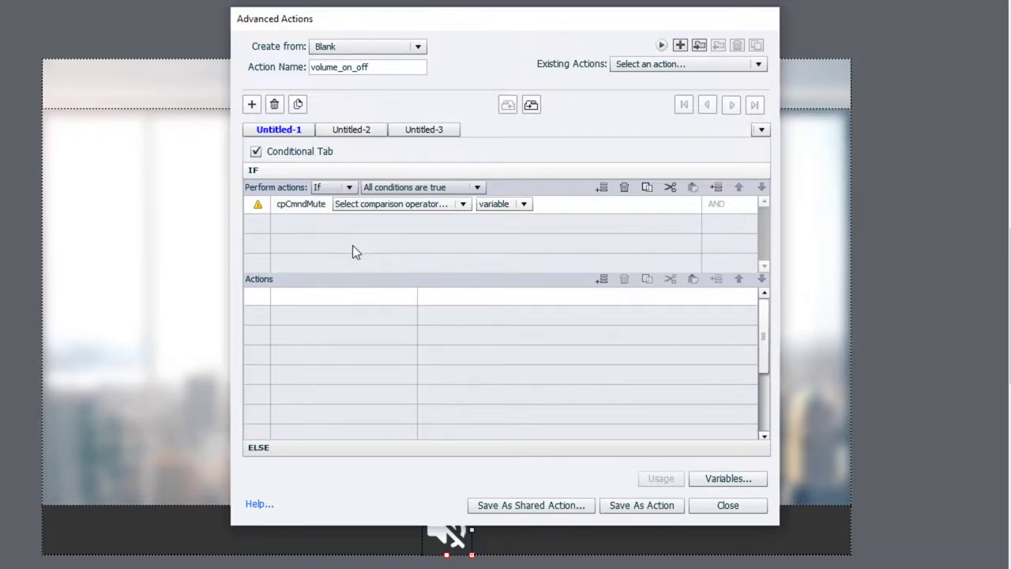
left_click(382, 205)
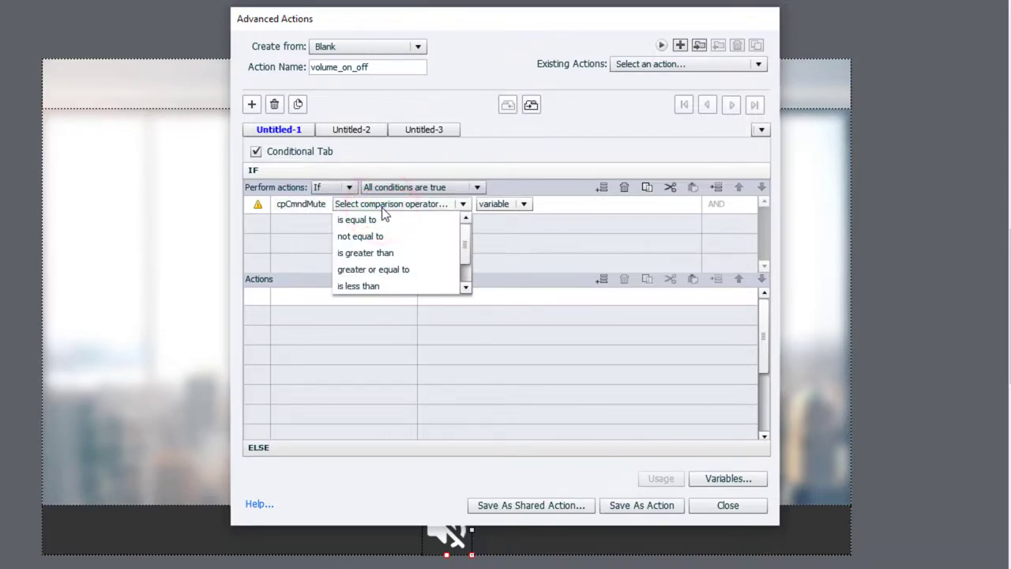
left_click(370, 220)
left_click(427, 204)
left_click(418, 238)
type("0")
key("Return")
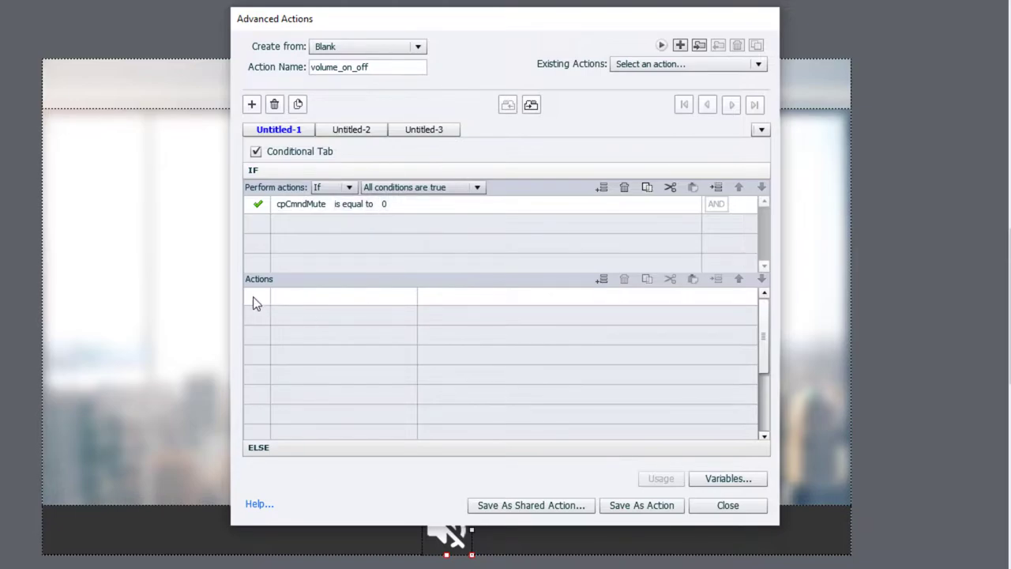
Add an Assign action to the IF branch that sets cpCmndMute to the literal 1
left_click(297, 300)
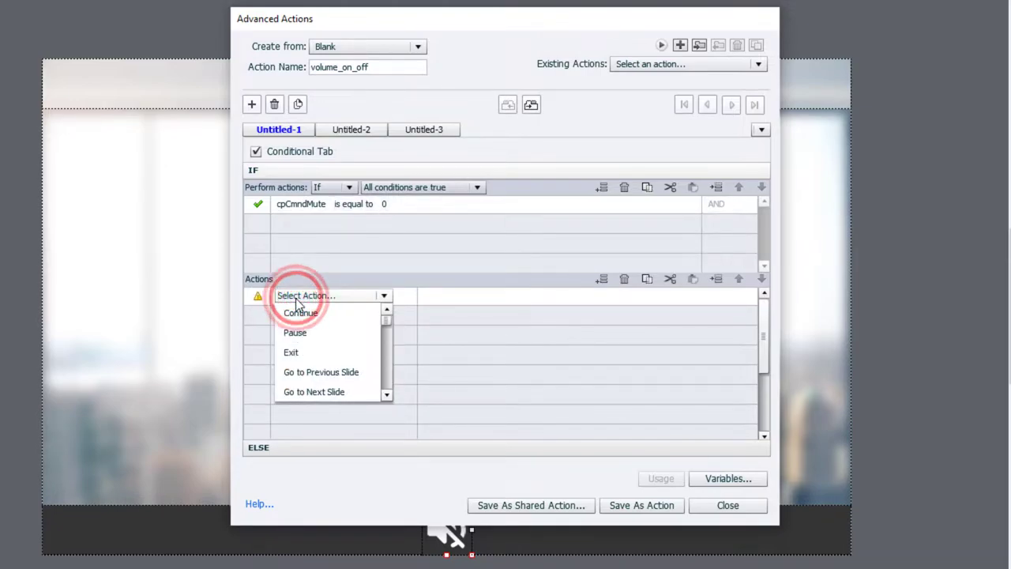
type("a")
left_click(297, 314)
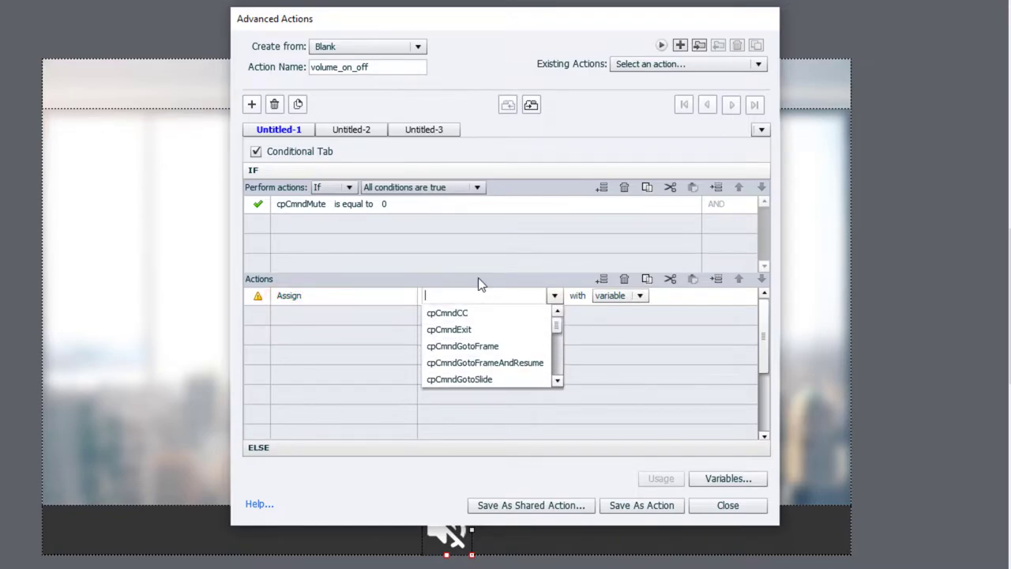
type("mute")
key("Return")
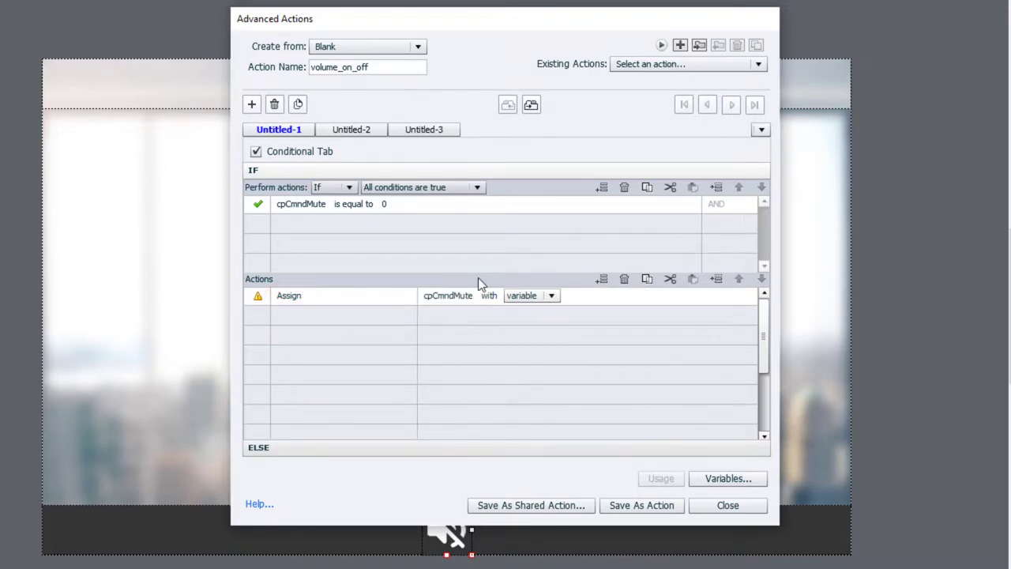
left_click(549, 294)
left_click(545, 326)
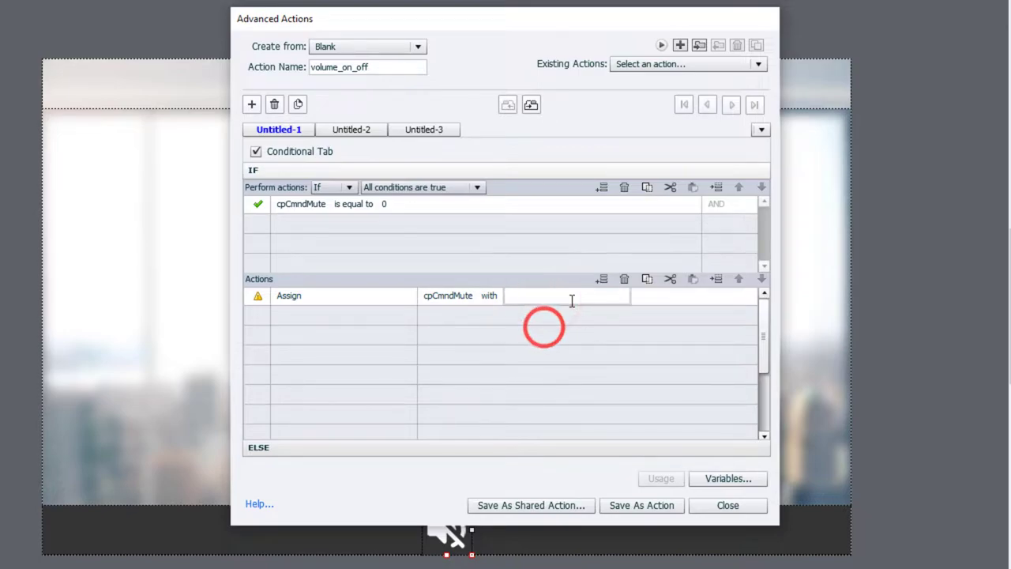
type("1")
key("Return")
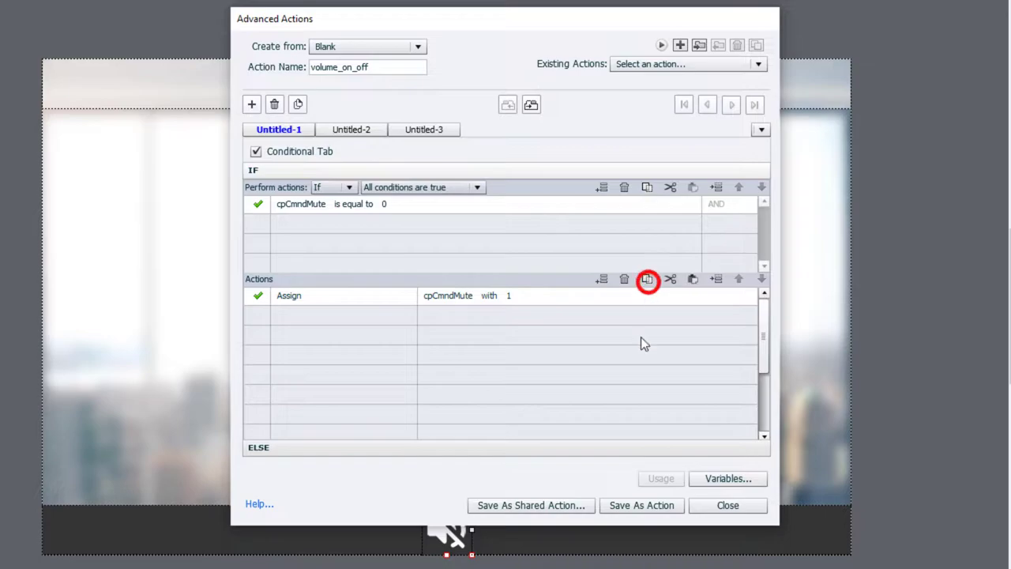
Copy the Assign action into the ELSE branch and set its cpCmndMute value to 0
left_click(413, 448)
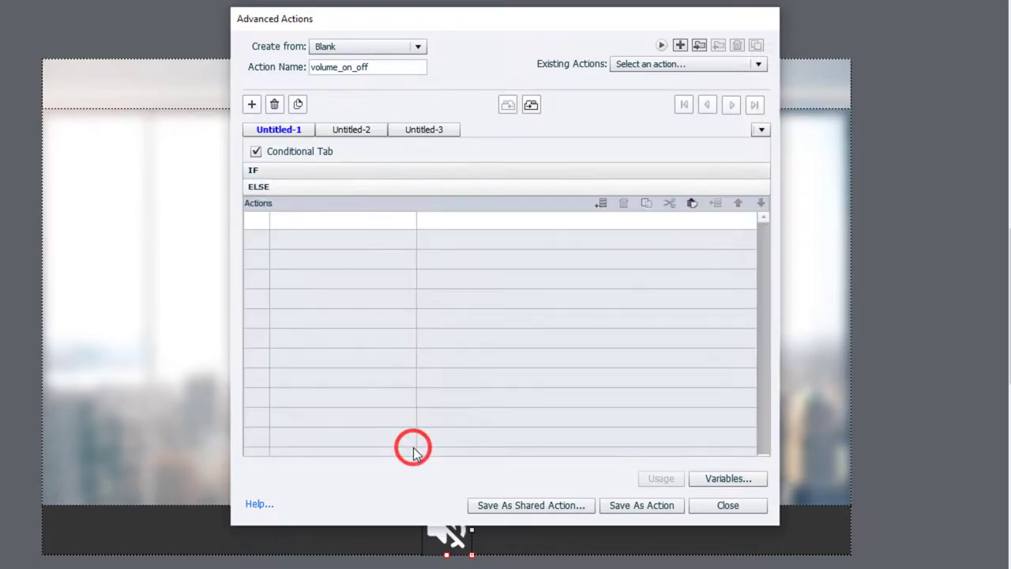
left_click(693, 205)
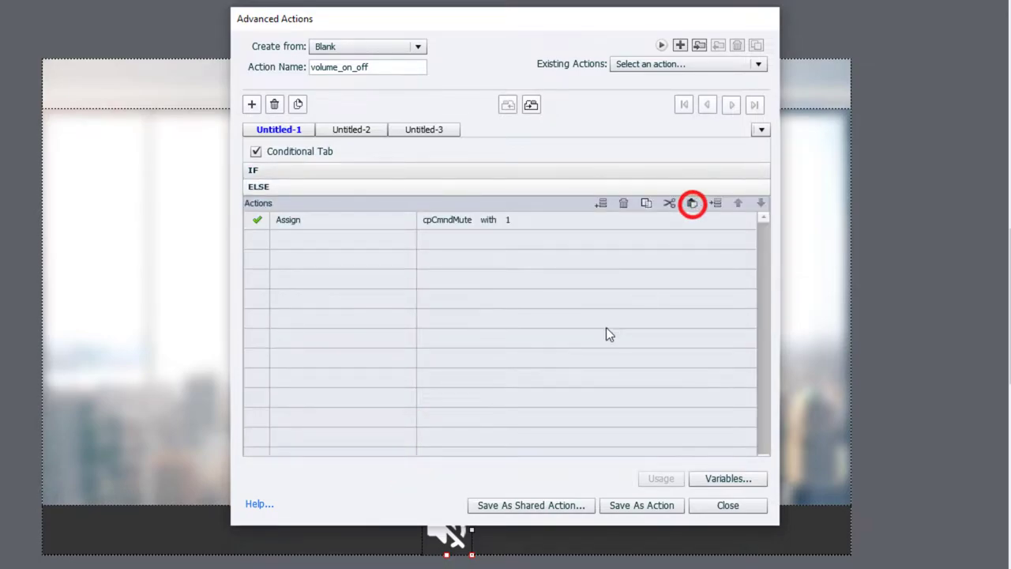
left_click(512, 221)
left_click(513, 221)
left_click(540, 248)
type("0")
key("Return")
Add a Change State of action to the IF branch that switches the mute object to its unmute state
left_click(331, 169)
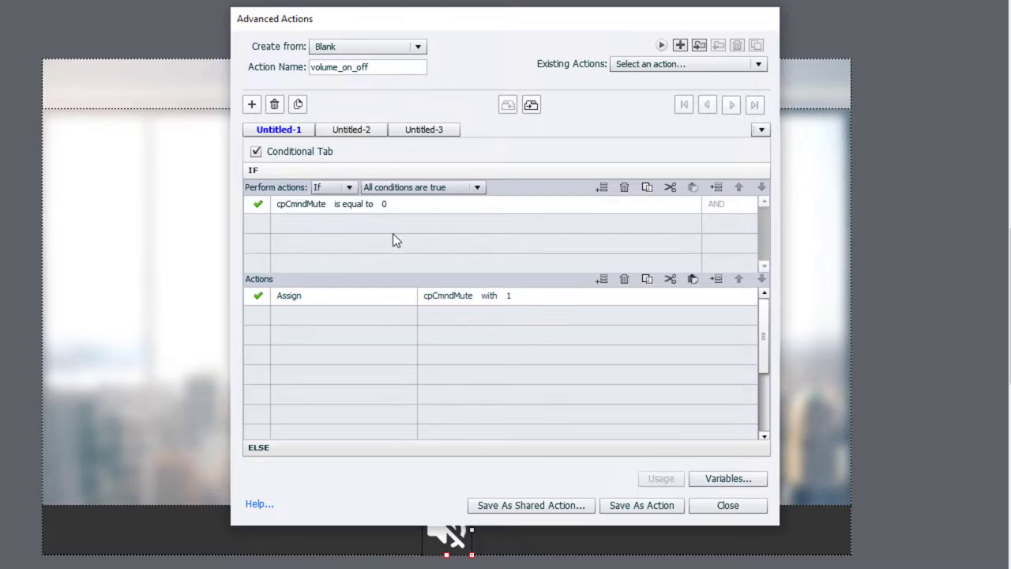
left_click(378, 447)
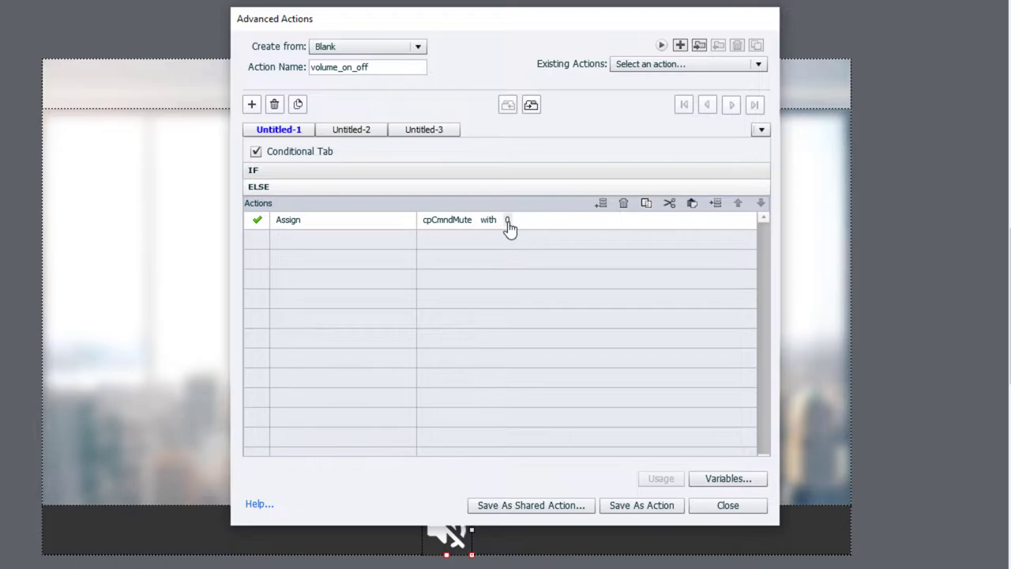
left_click(379, 170)
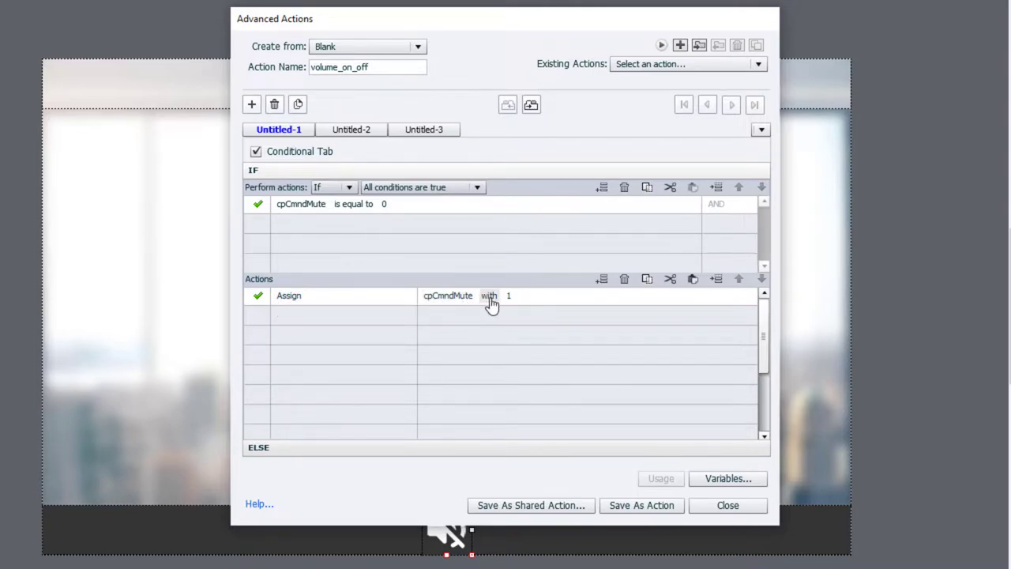
left_click(288, 318)
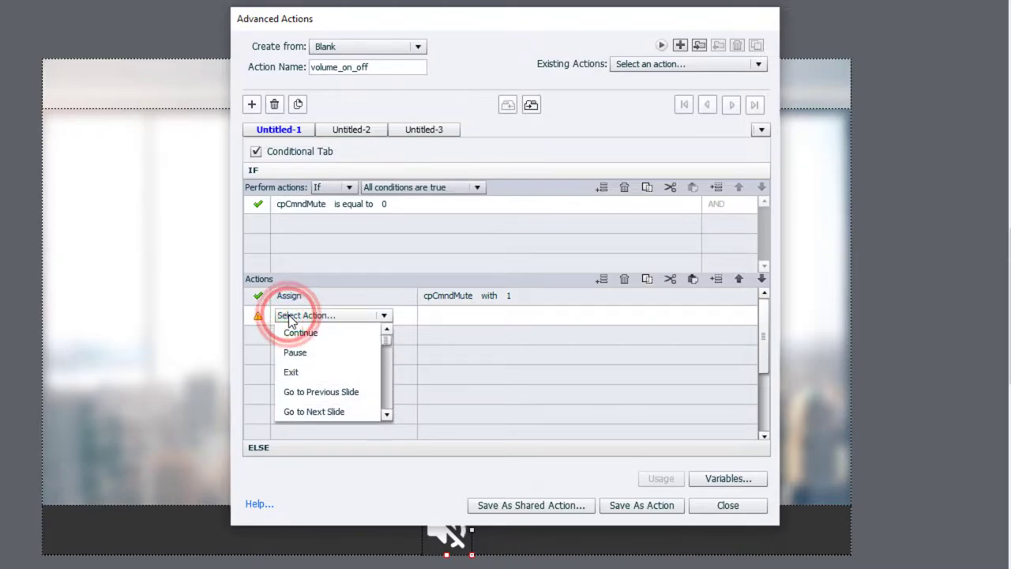
key("c")
key("c")
left_click(295, 331)
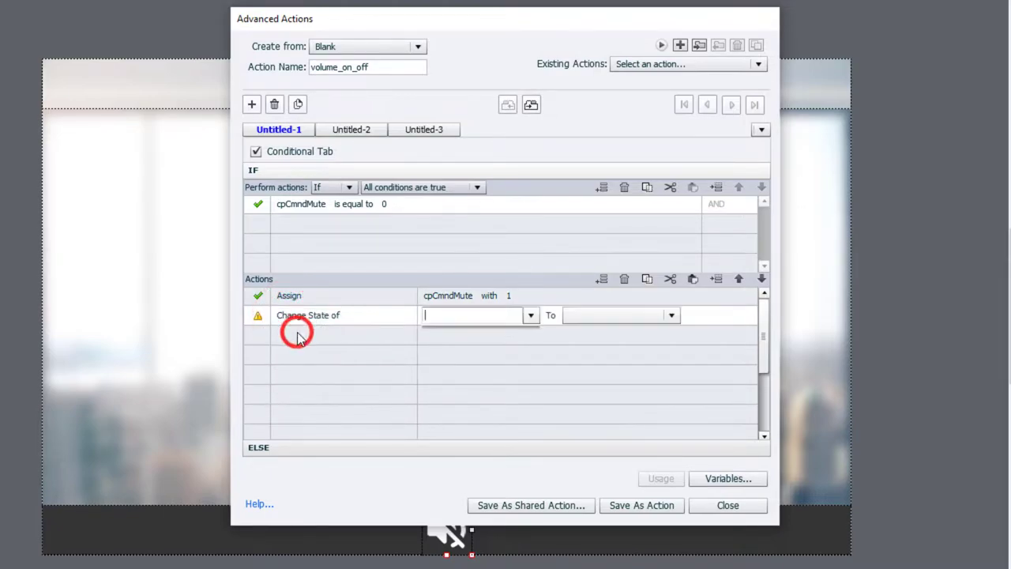
left_click(435, 334)
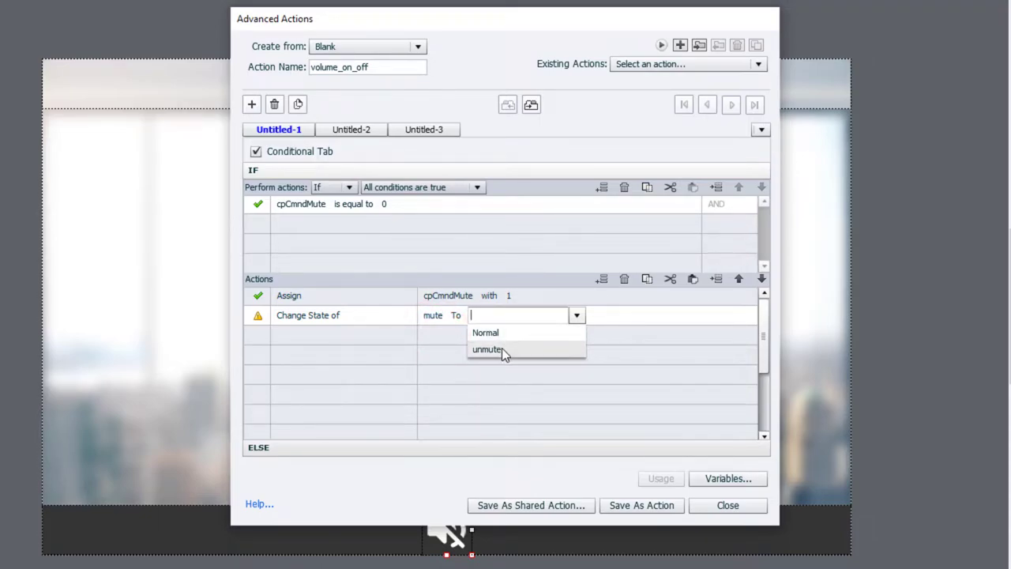
left_click(503, 349)
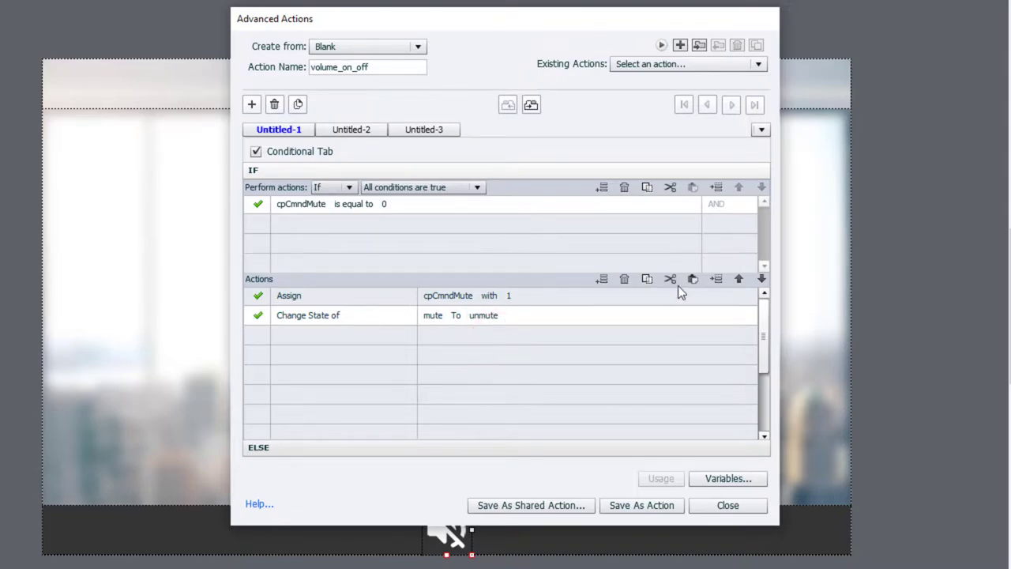
Copy the Change State of action into the ELSE branch and set the mute object's target state to Normal
left_click(644, 280)
left_click(460, 443)
left_click(463, 239)
left_click(692, 203)
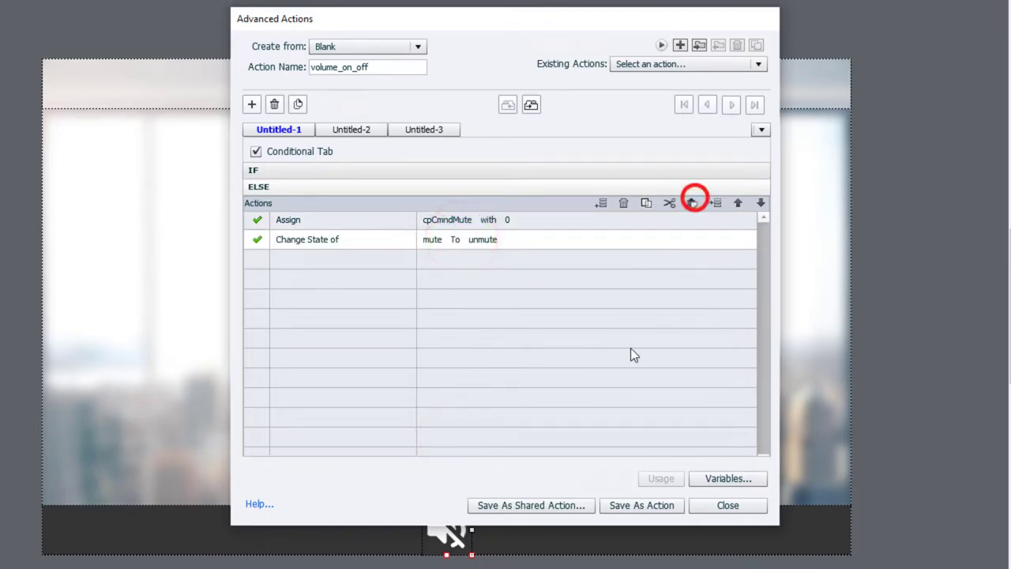
left_click(487, 241)
left_click(506, 251)
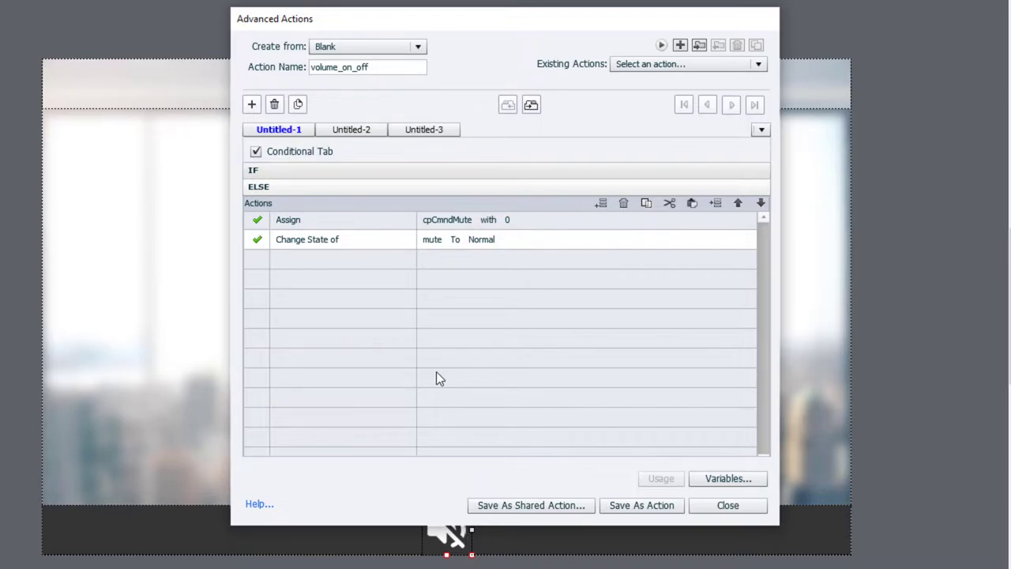
Review the IF branch and save volume_on_off as an advanced action
left_click(448, 171)
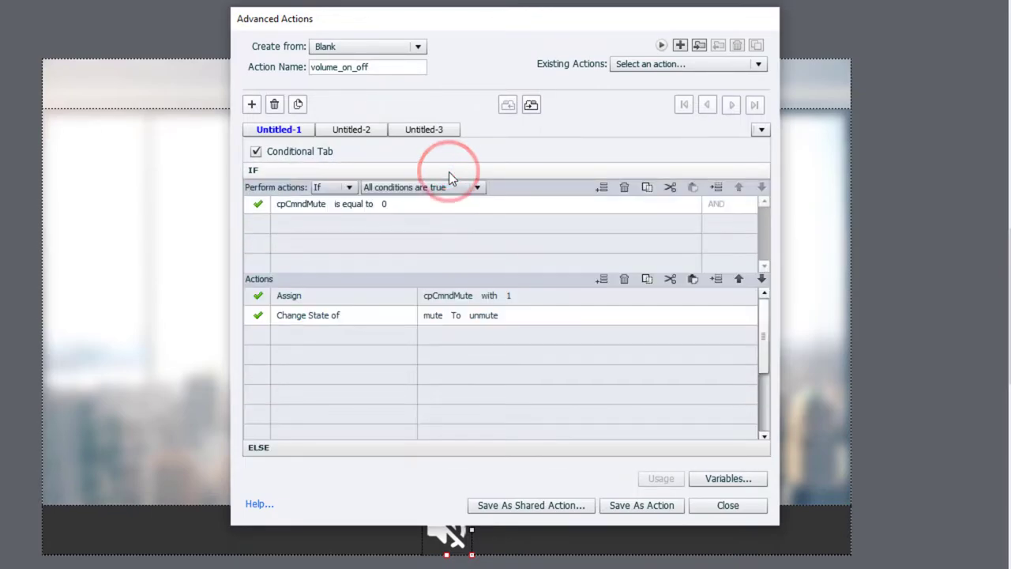
left_click(649, 506)
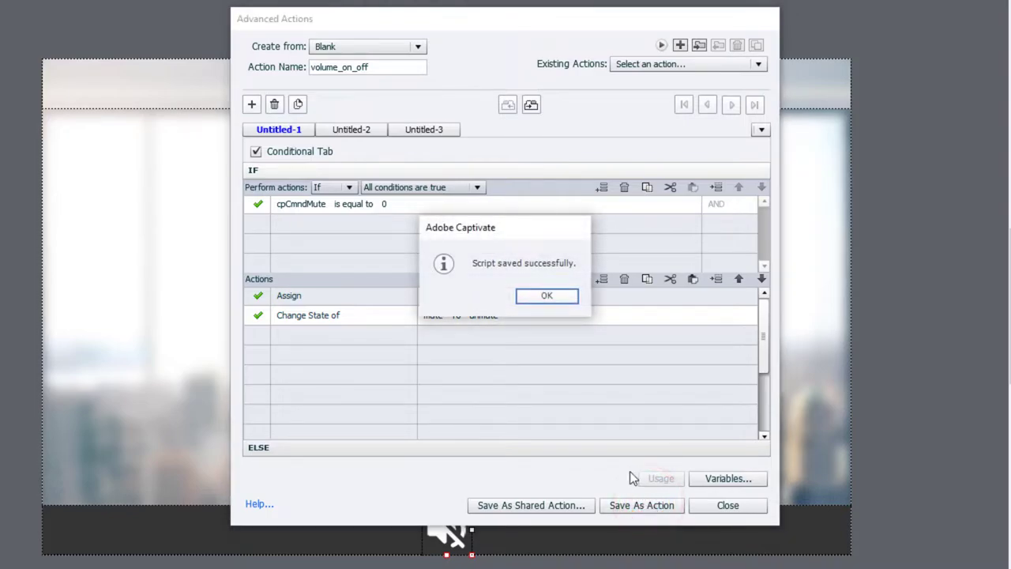
left_click(555, 294)
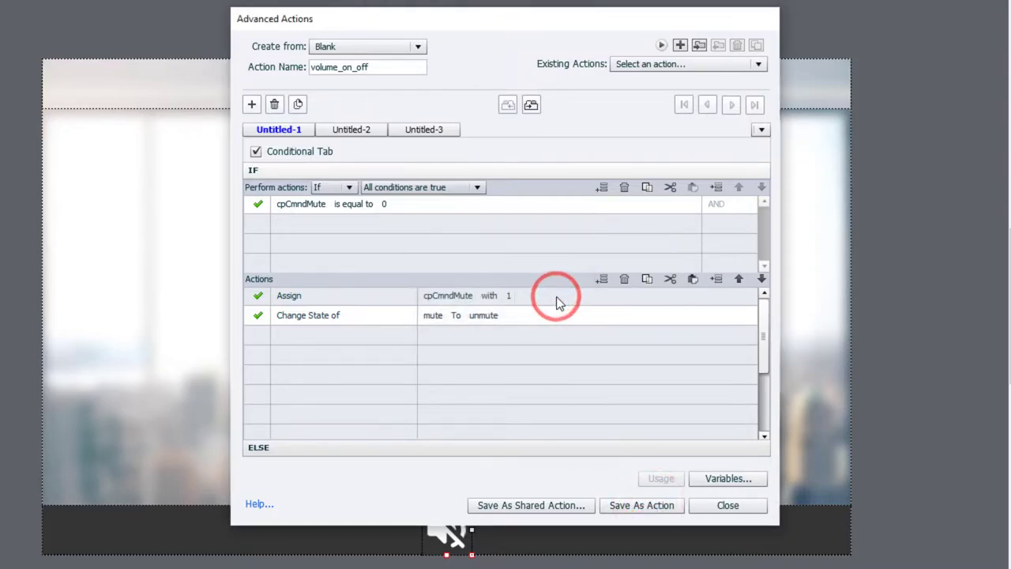
Close the Advanced Actions dialog and set the mute button's On Success action to execute the volume_on_off advanced action
left_click(732, 510)
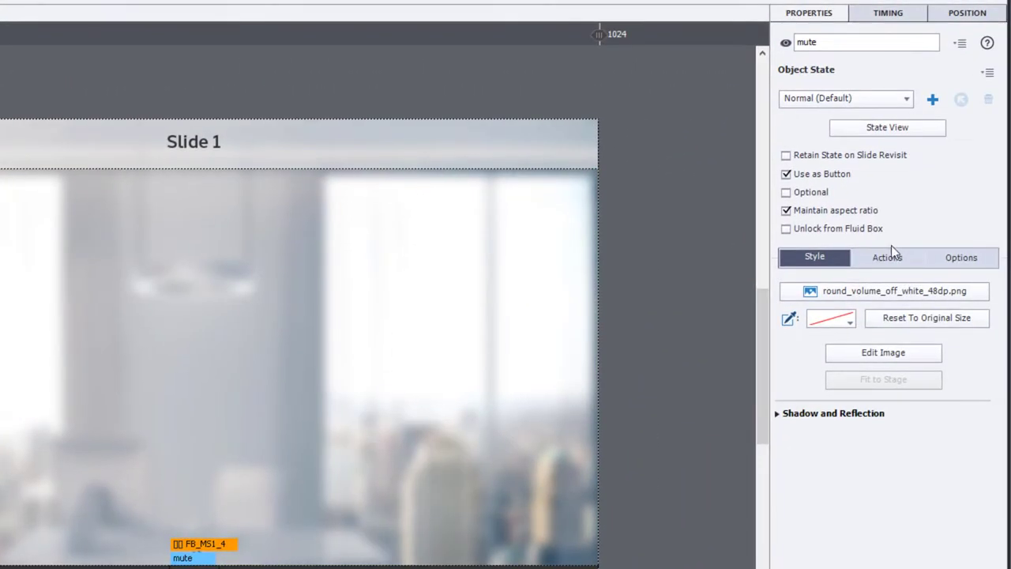
left_click(889, 256)
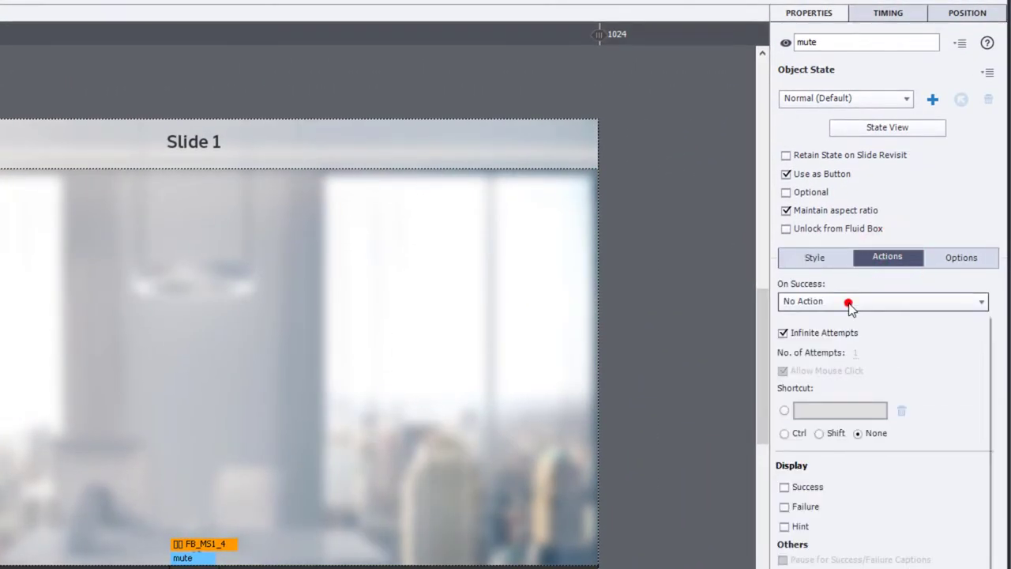
left_click(848, 302)
scroll(908, 383, "up", 3)
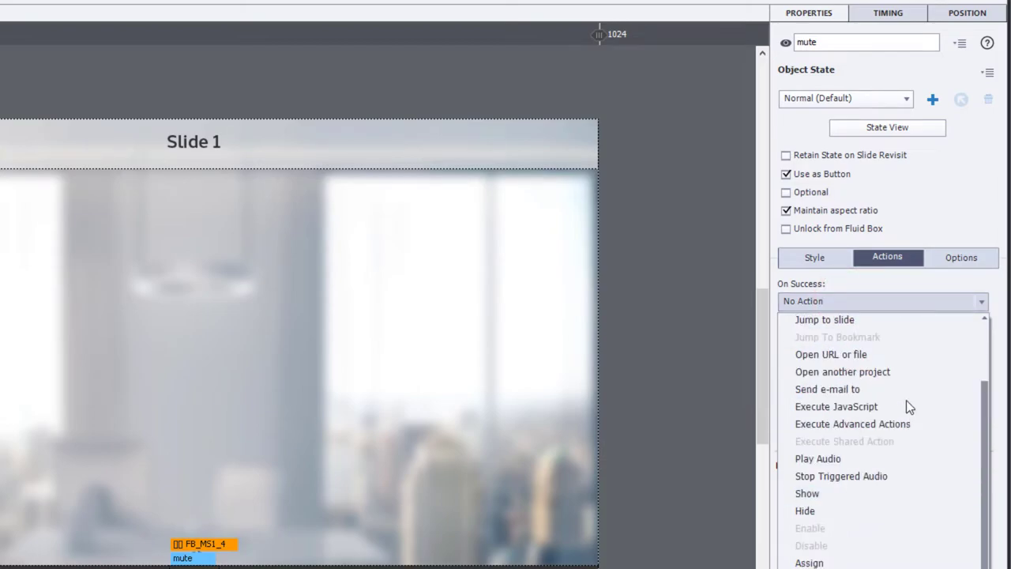
left_click(879, 421)
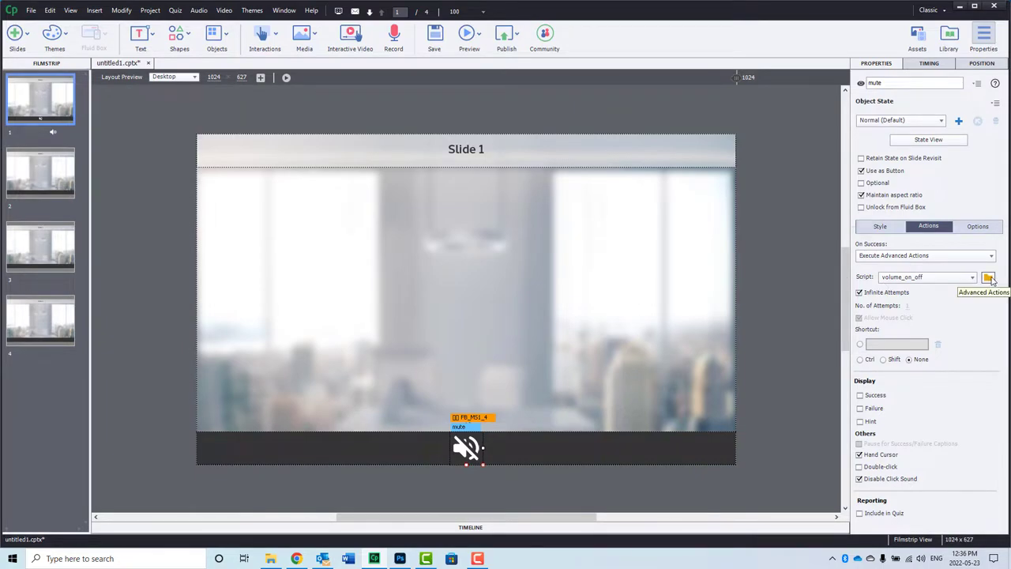
Save volume_on_off as a shared action, describing the mute parameter as button and its two states as unmute state and normal state
left_click(988, 278)
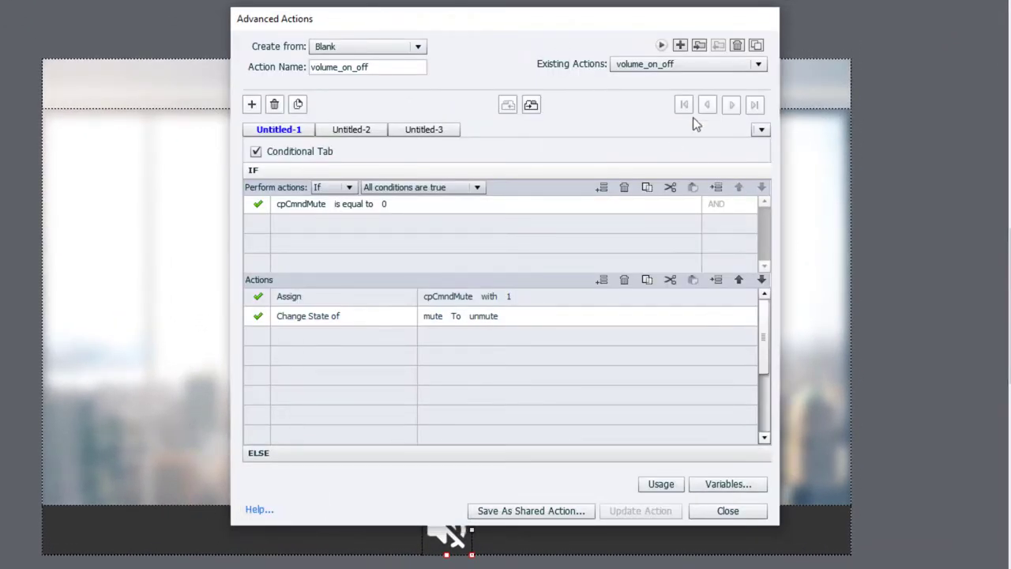
left_click(514, 511)
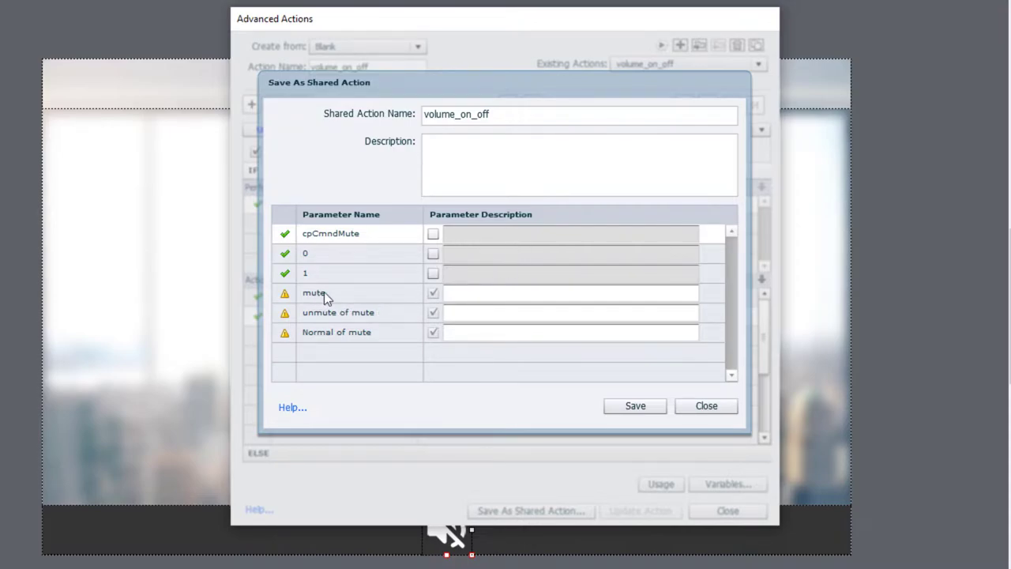
left_click(460, 293)
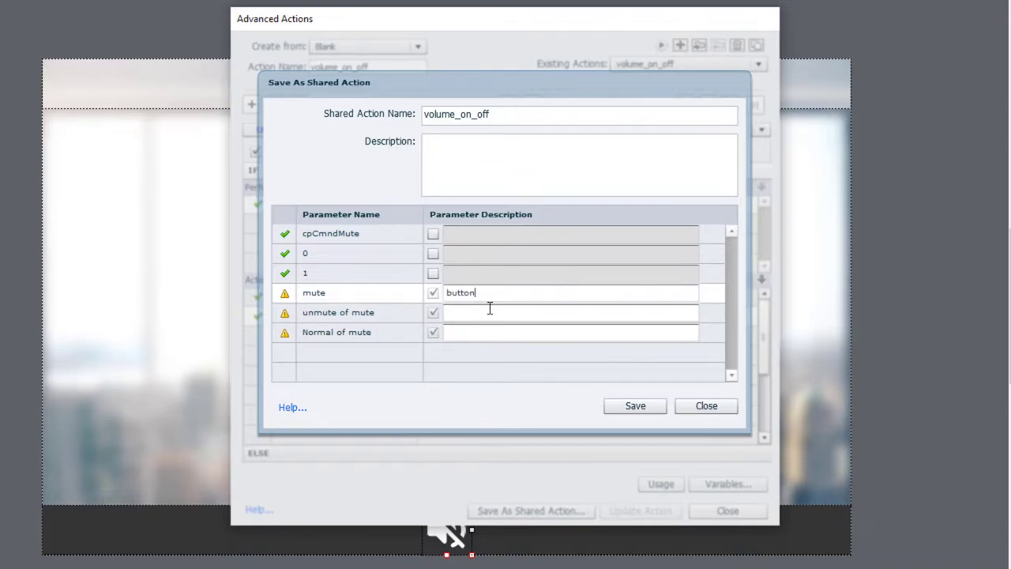
left_click(469, 310)
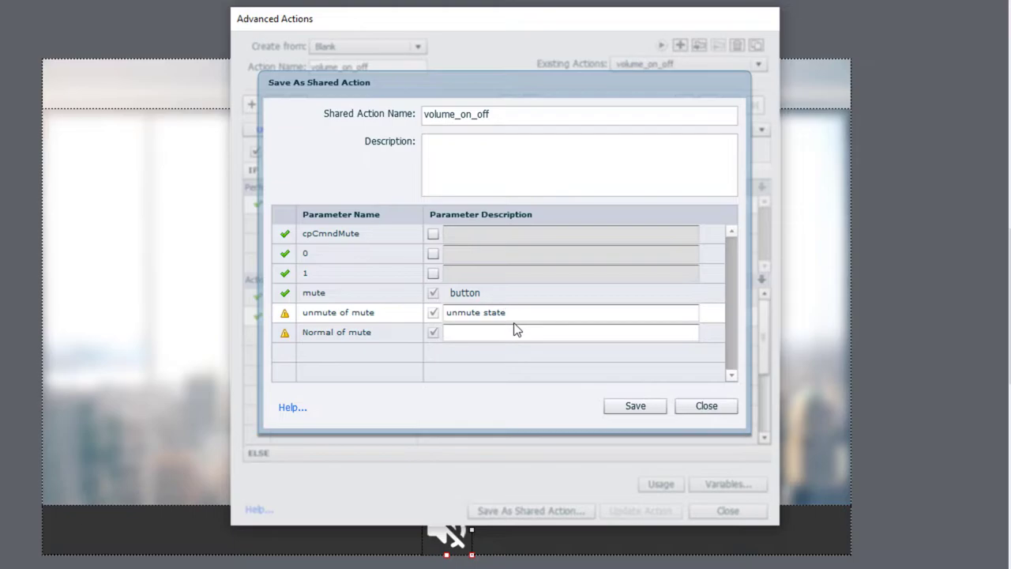
left_click(474, 331)
type("normal state")
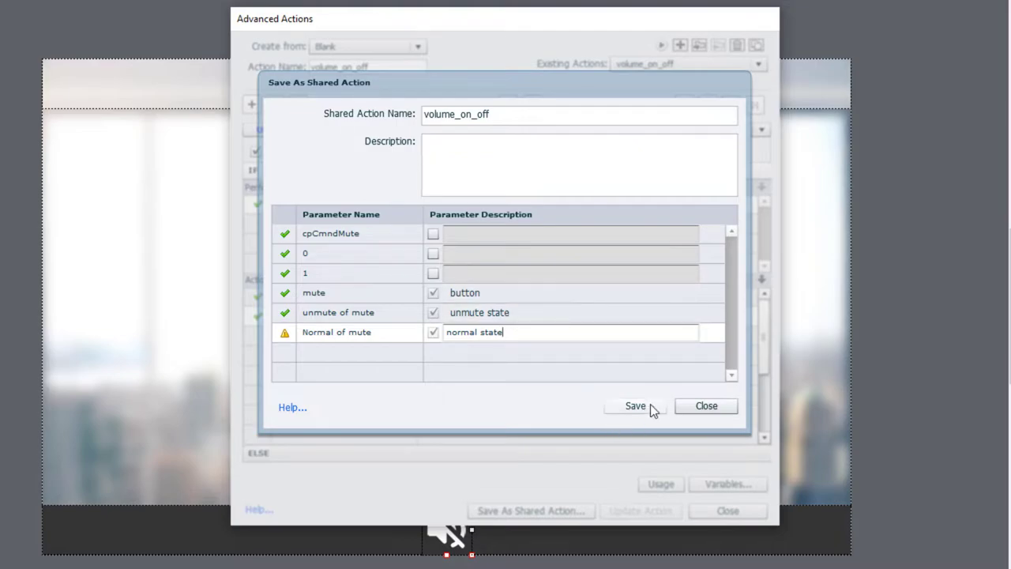
left_click(648, 405)
left_click(564, 295)
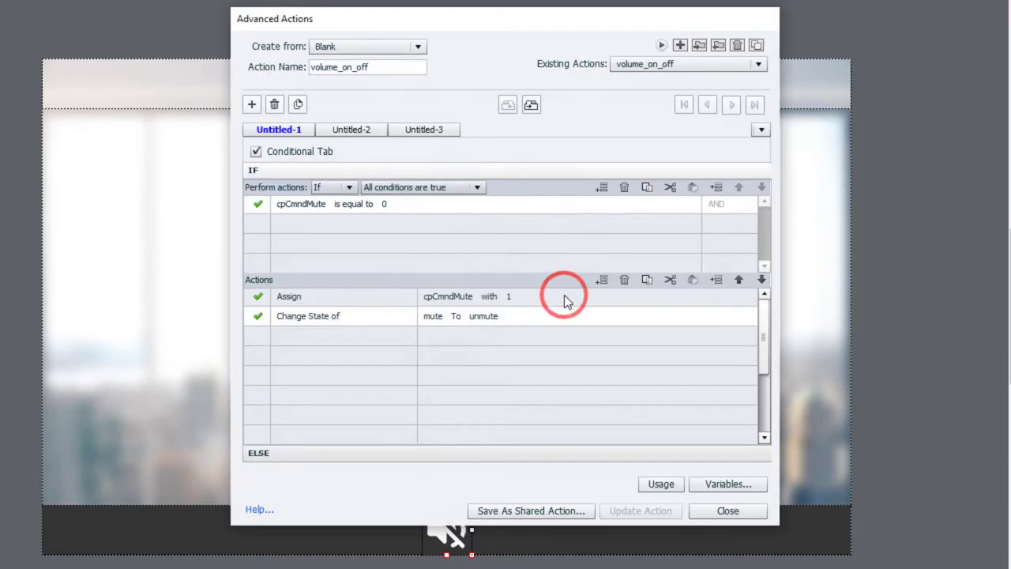
left_click(733, 511)
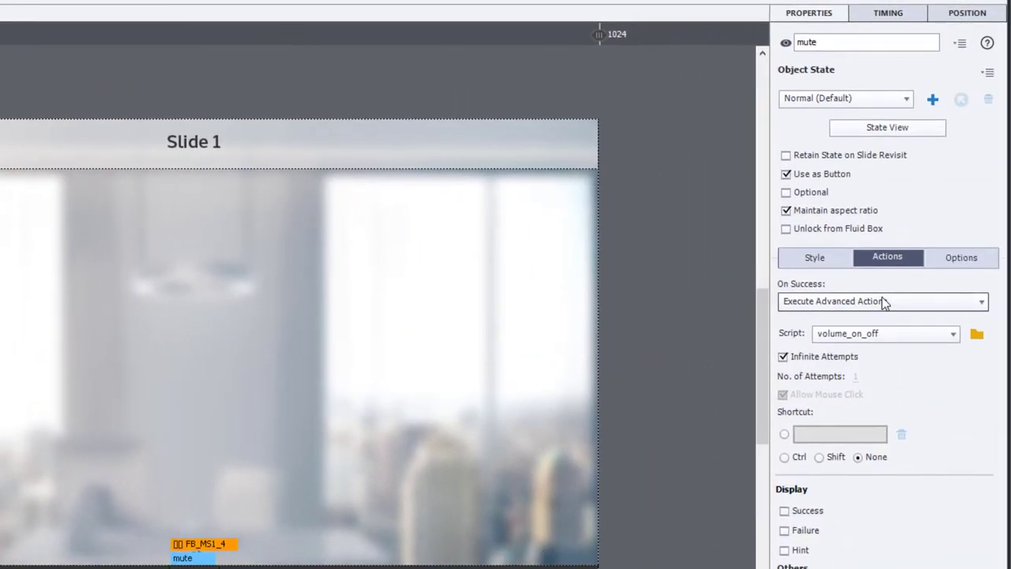
Change the mute button's On Success action to Execute Shared Action with volume_on_off
left_click(881, 301)
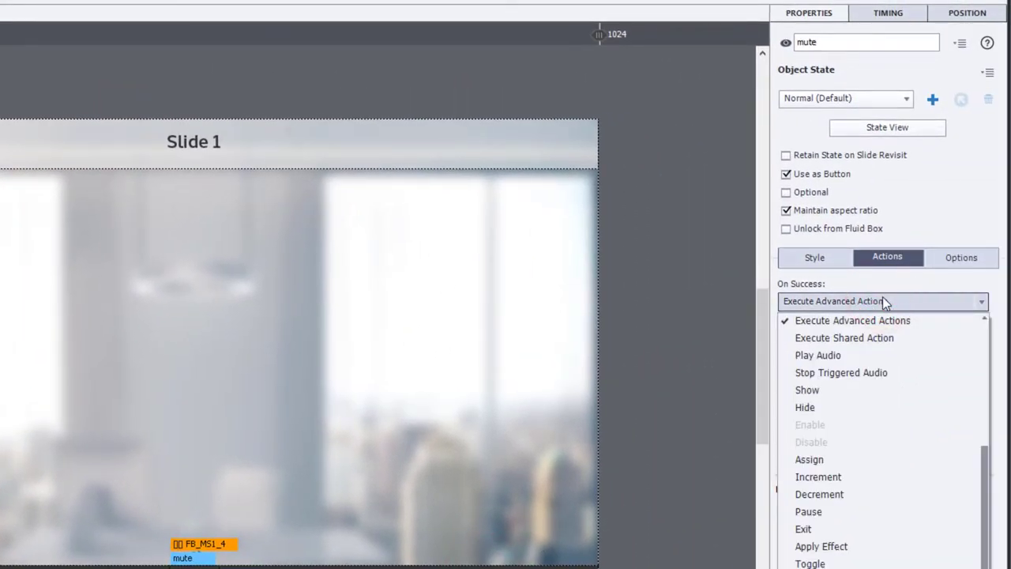
left_click(882, 299)
left_click(896, 339)
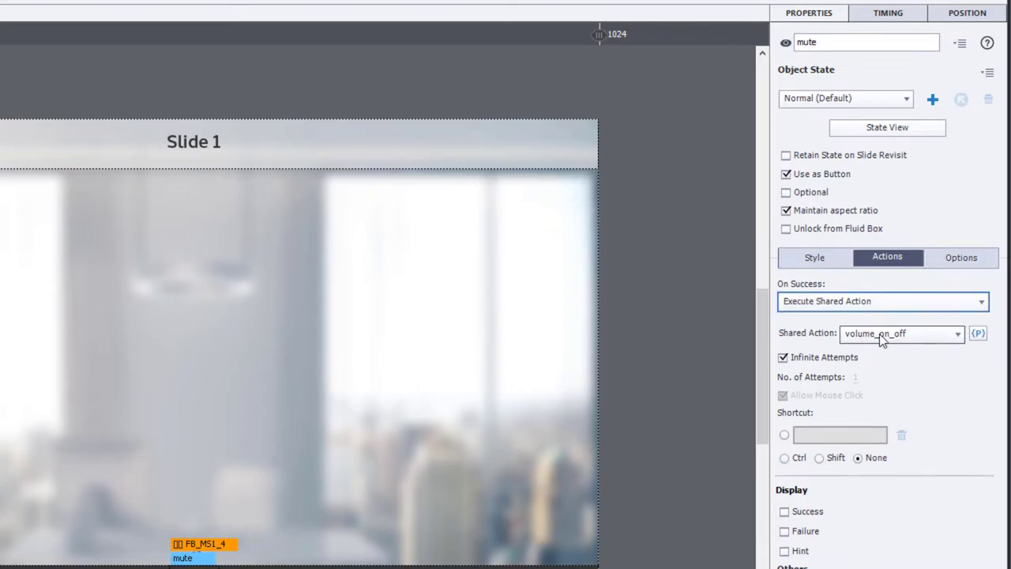
Set the shared action's parameters to mute for button, unmute for unmute state and Normal for normal state, and save them
left_click(977, 334)
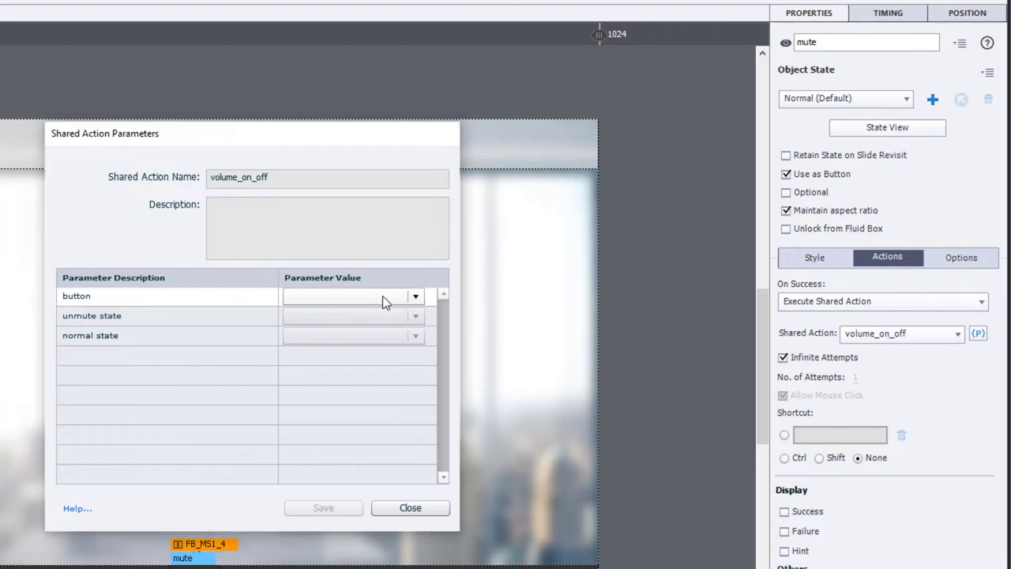
left_click(379, 295)
left_click(299, 312)
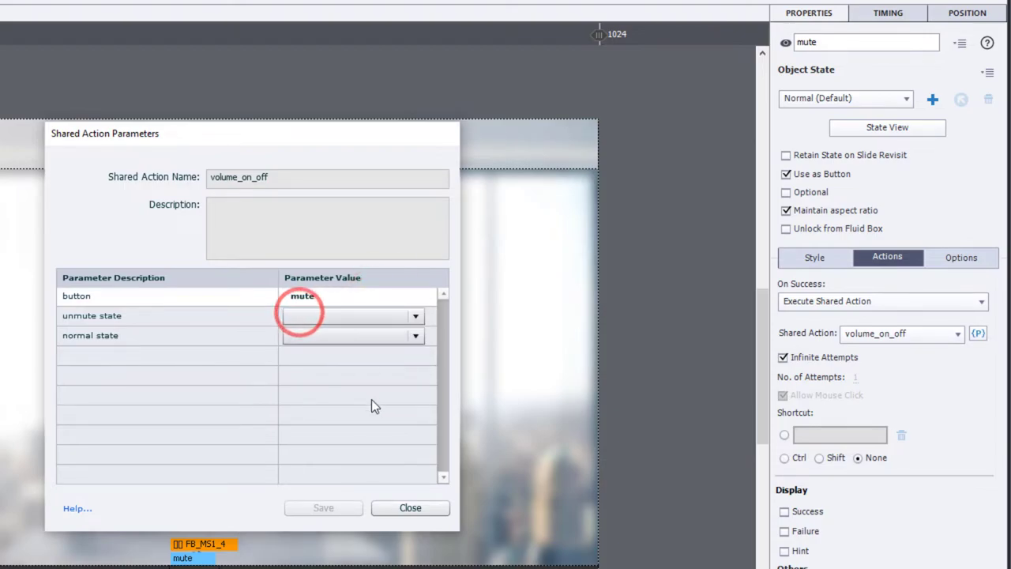
left_click(314, 316)
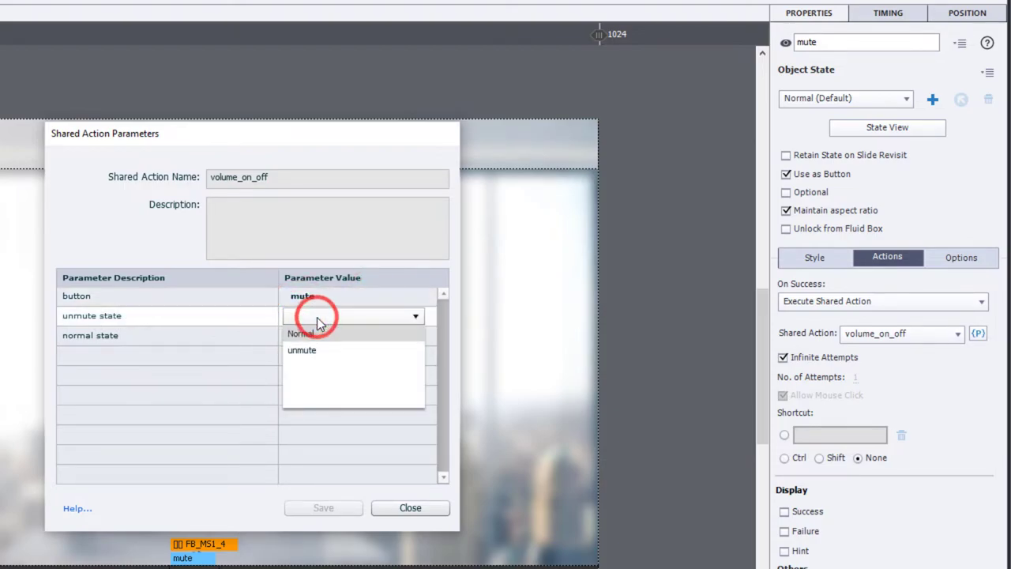
left_click(311, 349)
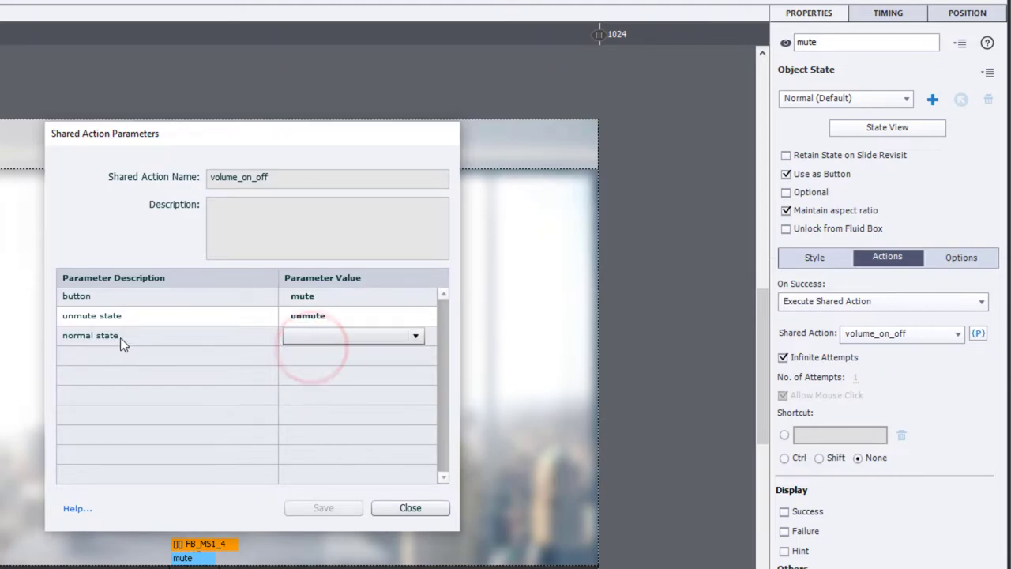
left_click(335, 331)
left_click(318, 353)
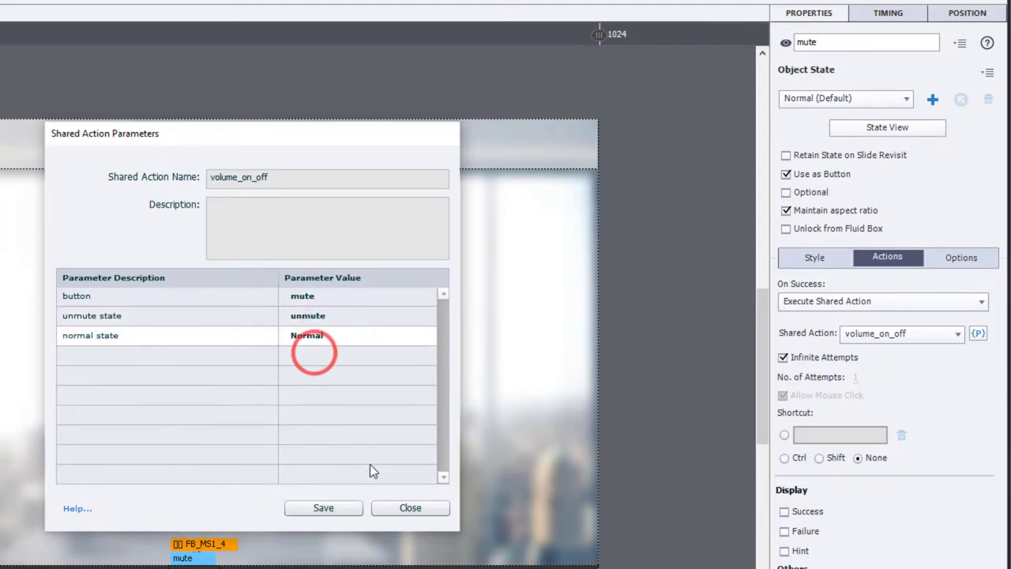
left_click(327, 508)
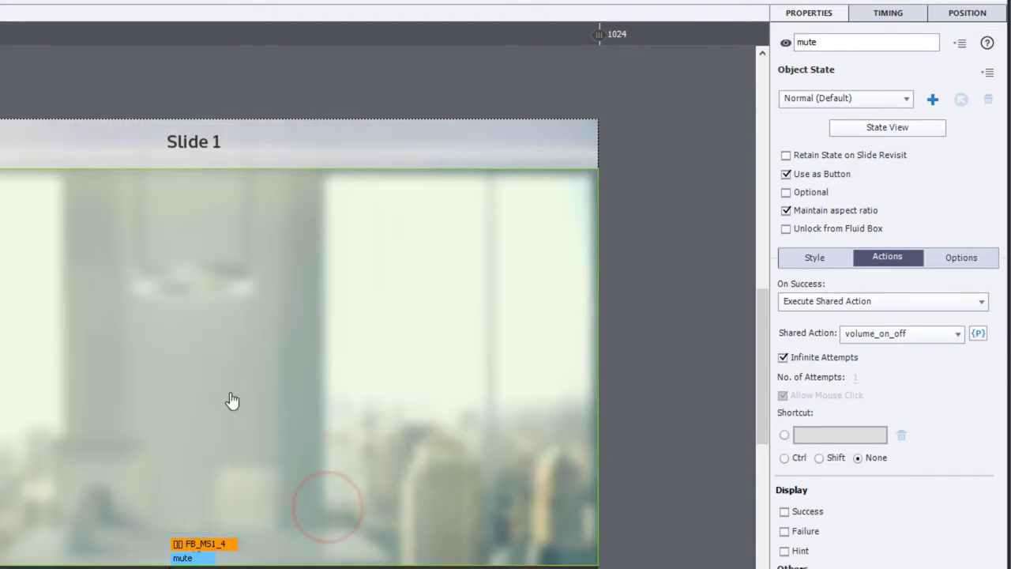
Copy the mute button from slide 1 into the dark footer fluid box of slide 2
left_click(621, 384)
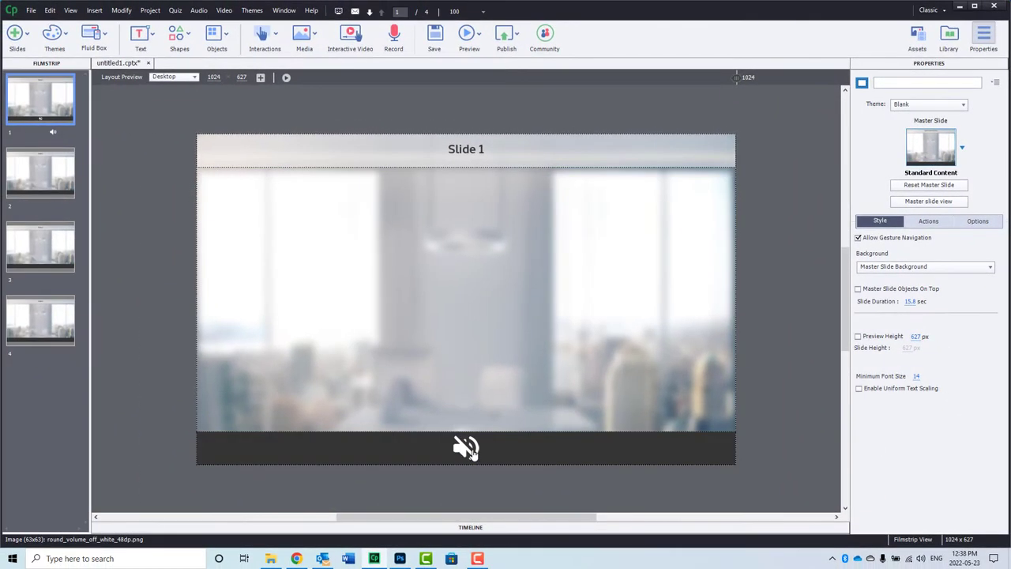
left_click(280, 542)
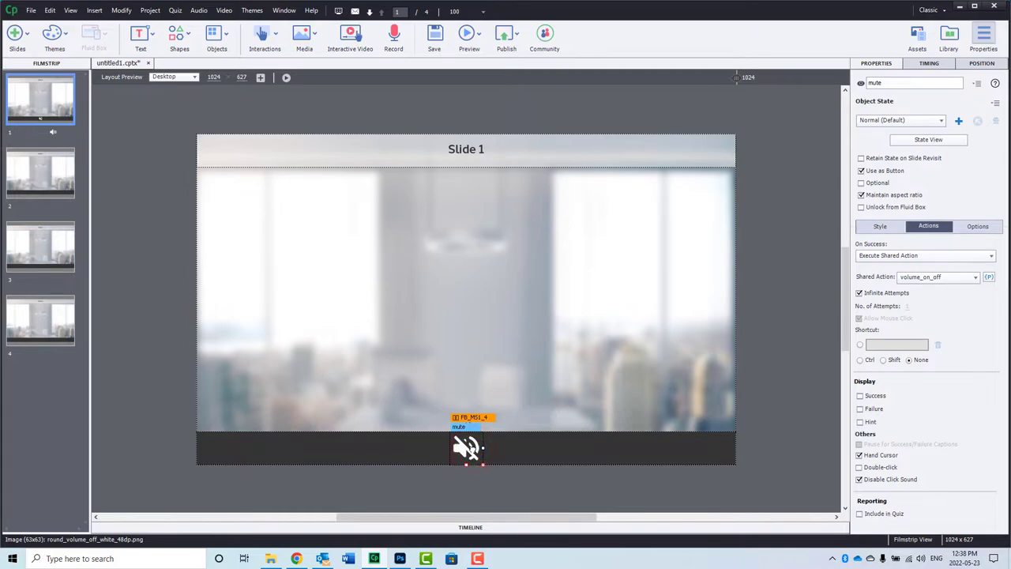
key("ctrl+c")
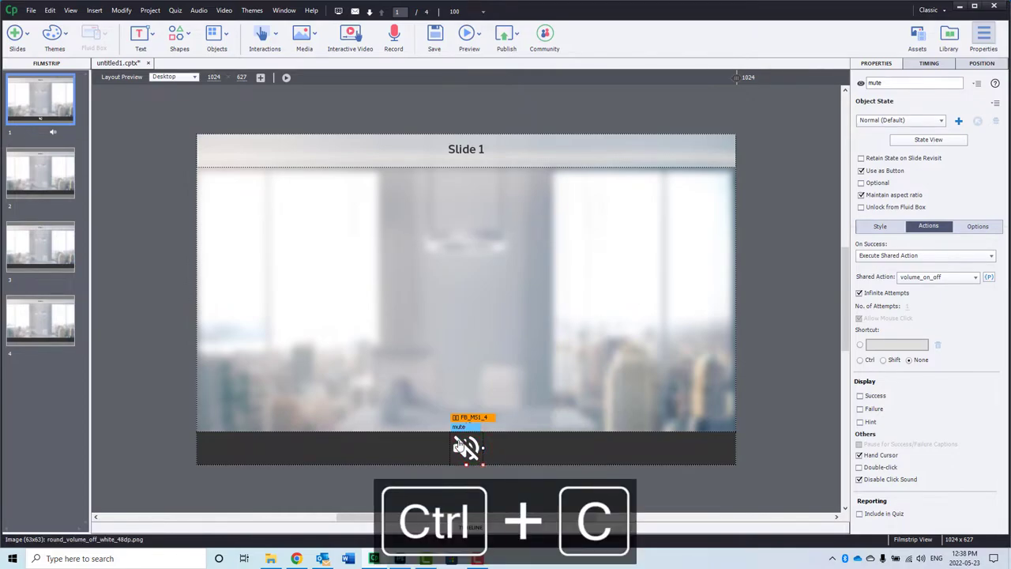
left_click(40, 168)
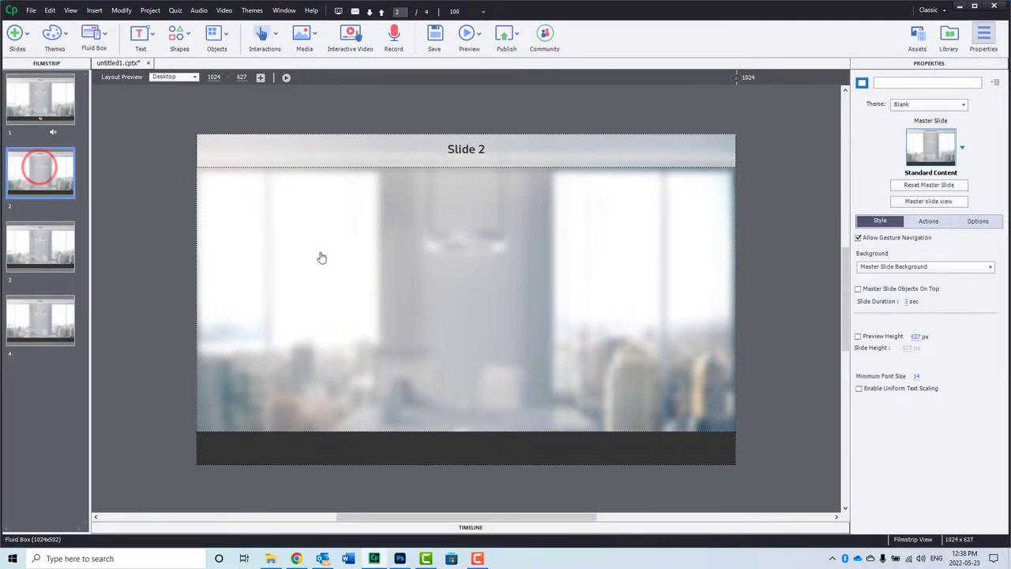
left_click(480, 460)
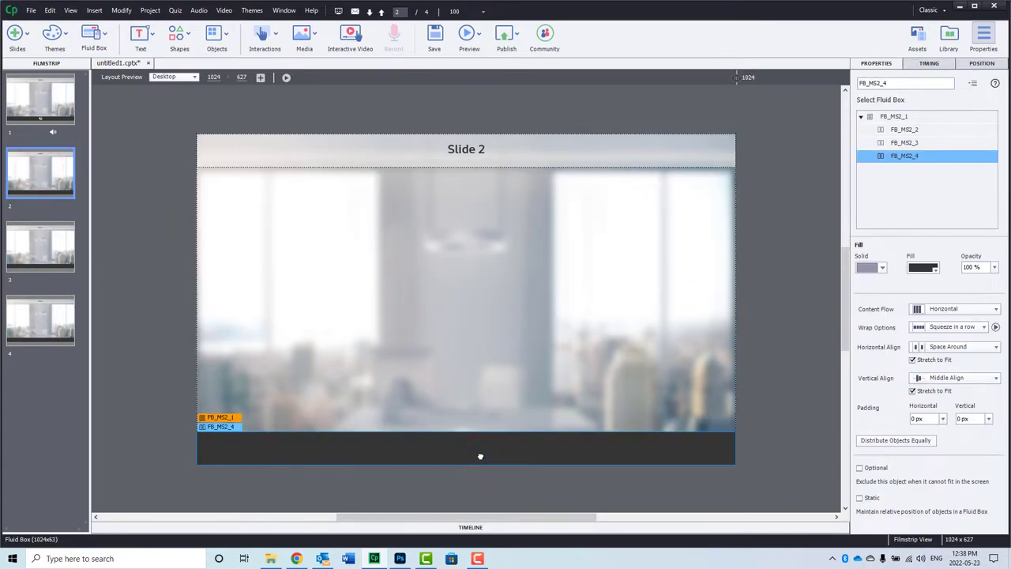
key("ctrl+v")
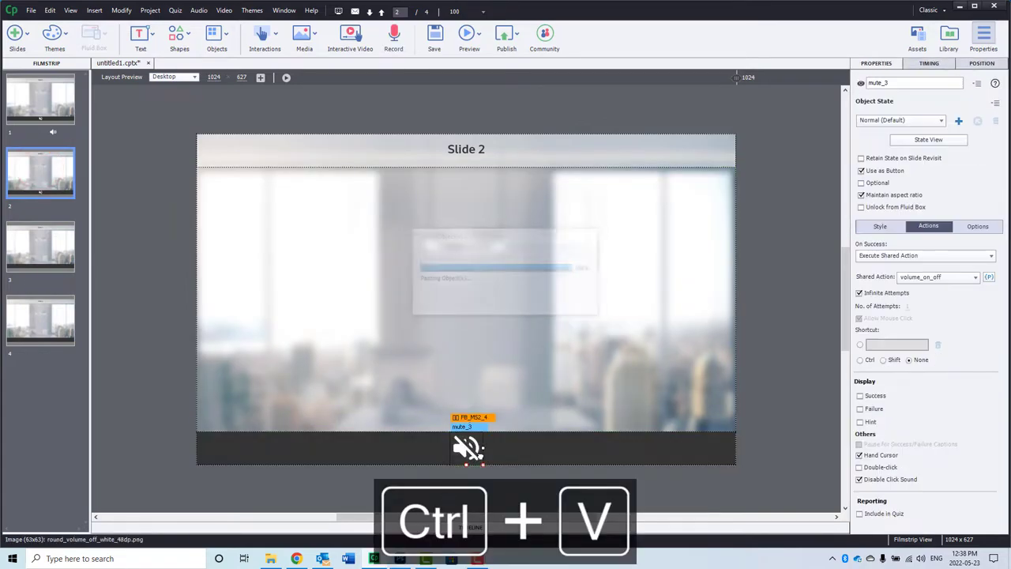
Paste the copied mute button into the footer fluid boxes of slides 3 and 4
left_click(41, 252)
left_click(511, 447)
key("ctrl+v")
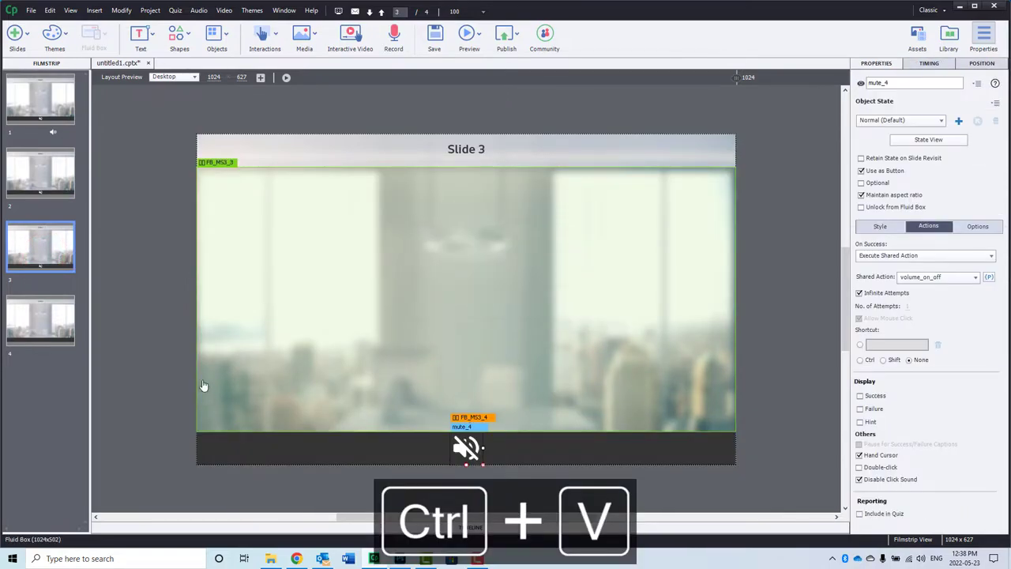
left_click(33, 325)
left_click(498, 447)
left_click(498, 447)
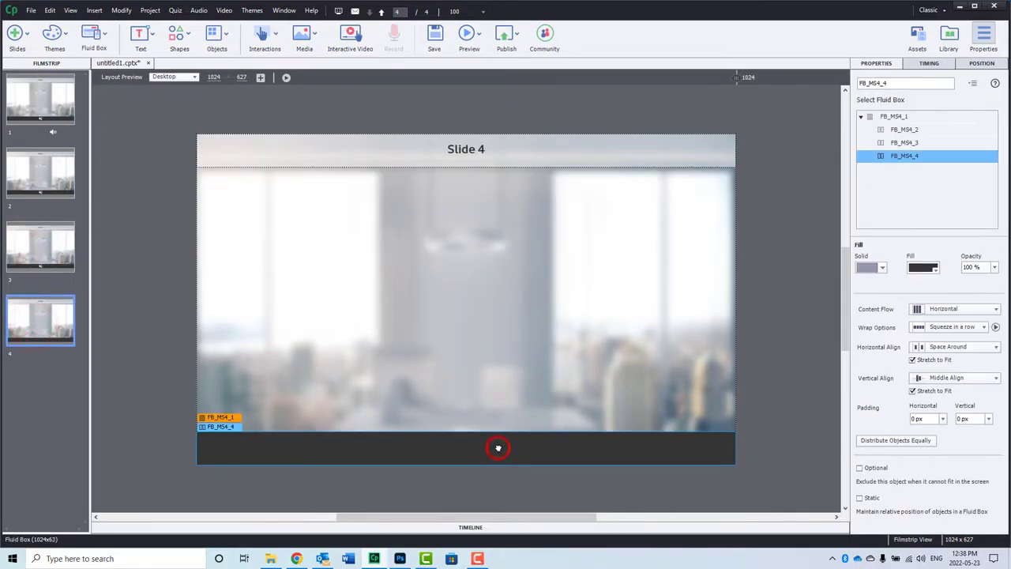
key("ctrl+v")
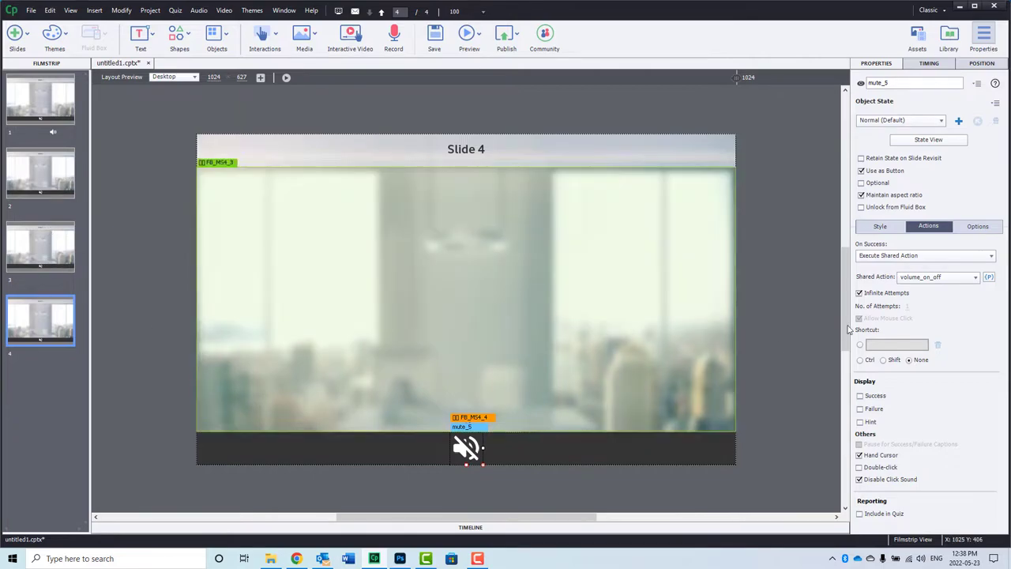
Check the shared action parameters of the mute button on slide 4
left_click(989, 276)
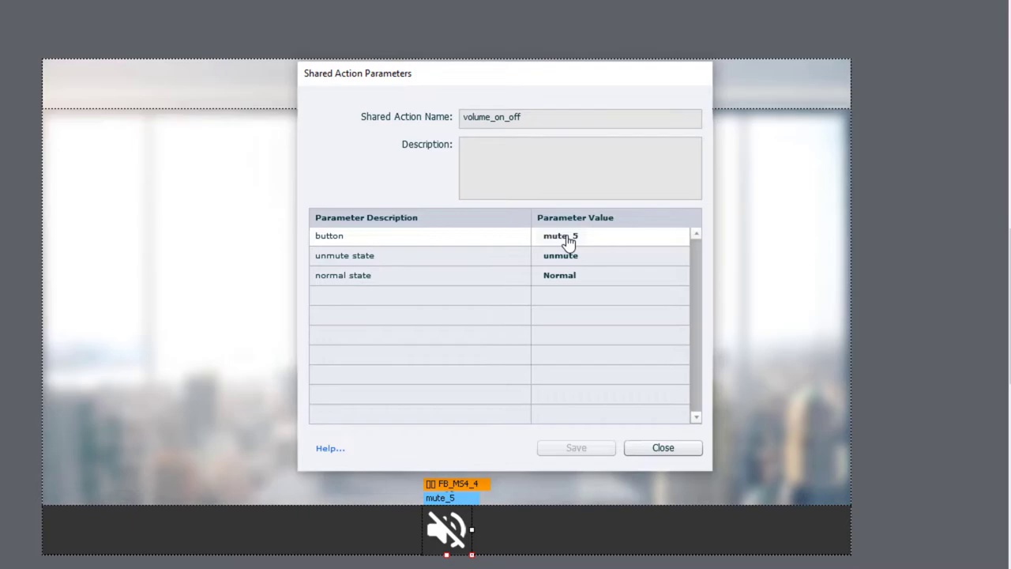
left_click(675, 449)
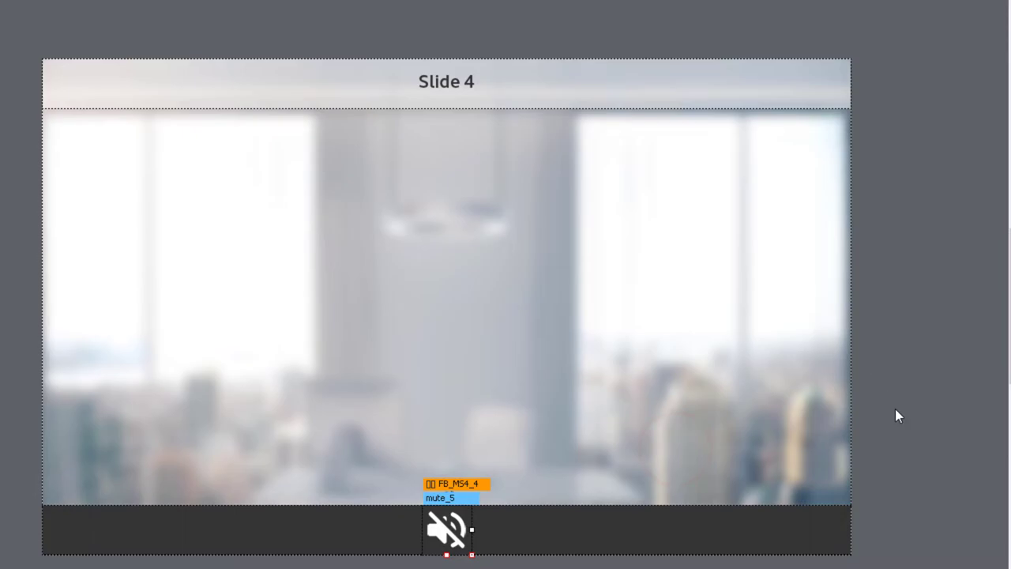
left_click(898, 408)
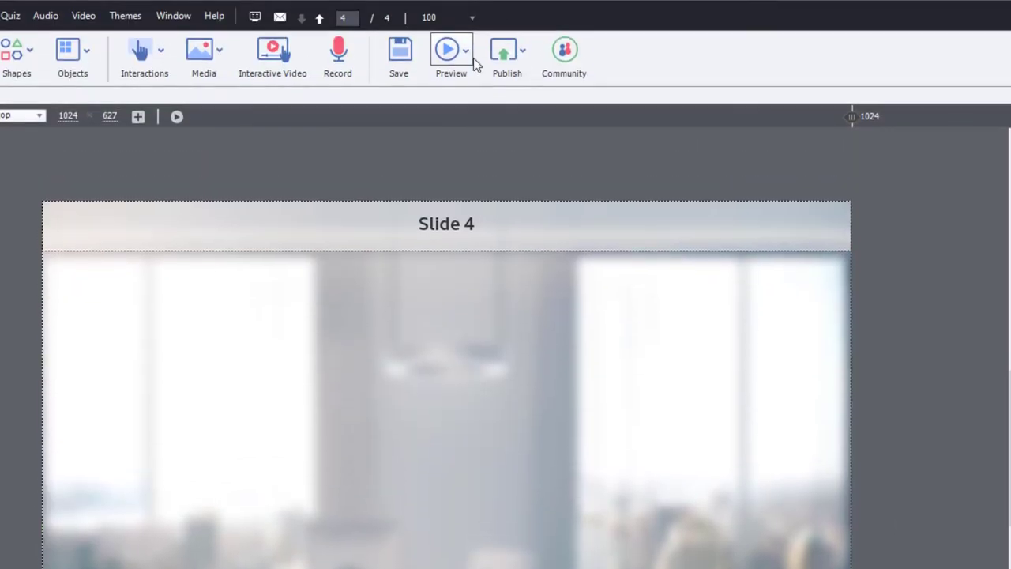
Preview the whole project, toggle the mute button on slide 1 several times and advance to the following slide
left_click(467, 52)
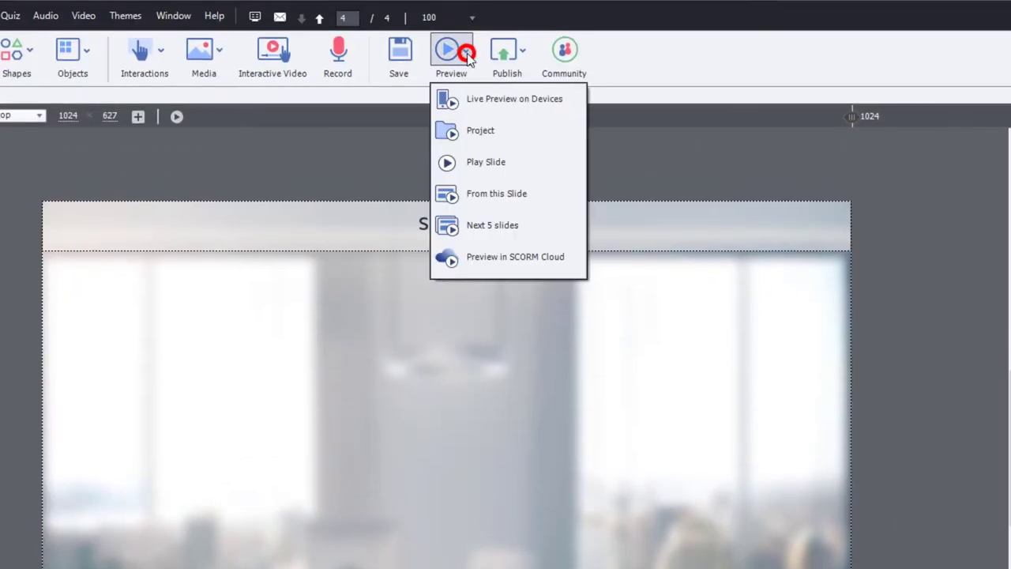
left_click(471, 131)
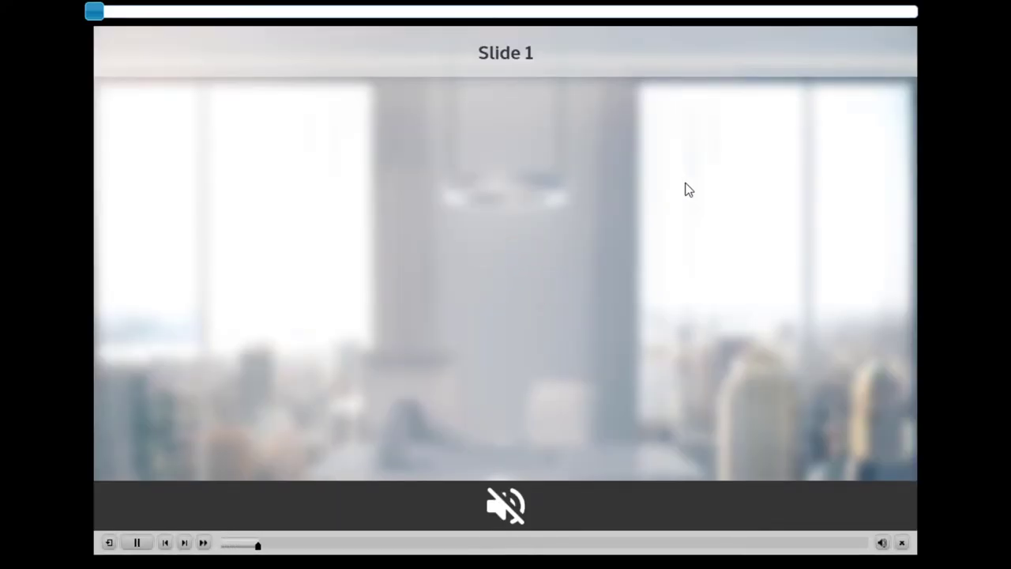
left_click(507, 503)
left_click(509, 502)
left_click(509, 503)
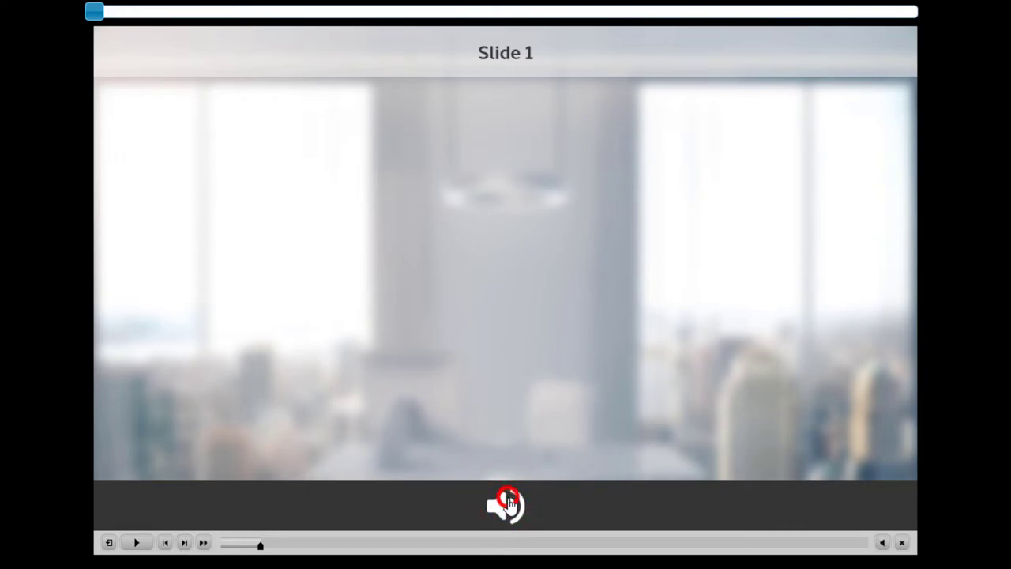
left_click(186, 544)
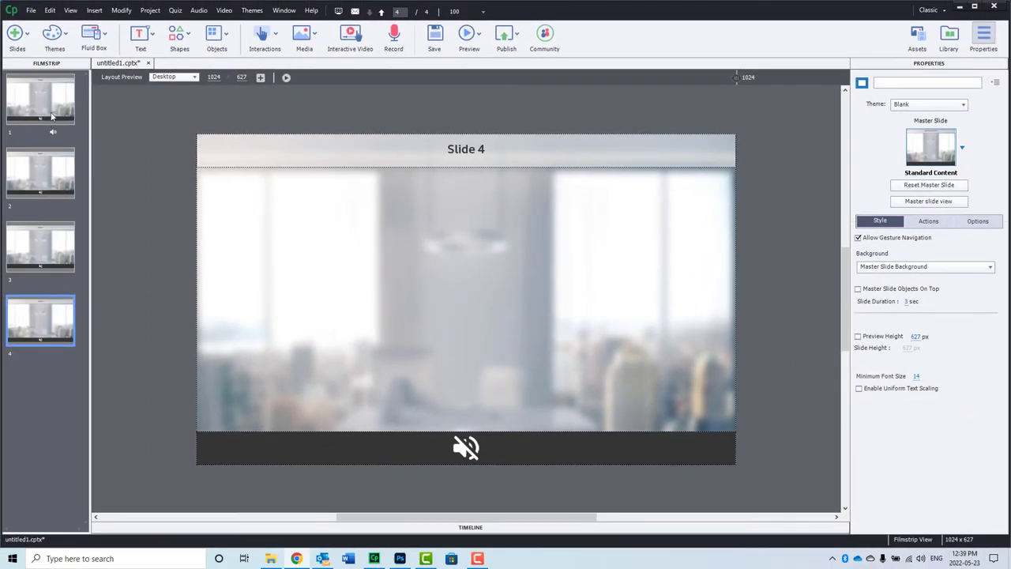
Start a new advanced action named on_enter_volume from slide 1 and make its first tab conditional
left_click(46, 100)
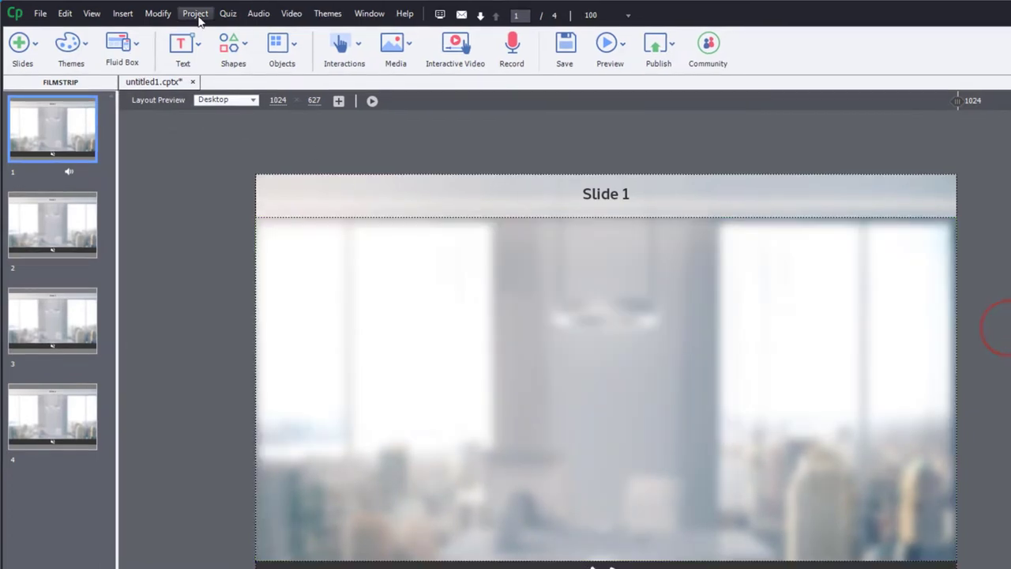
left_click(195, 14)
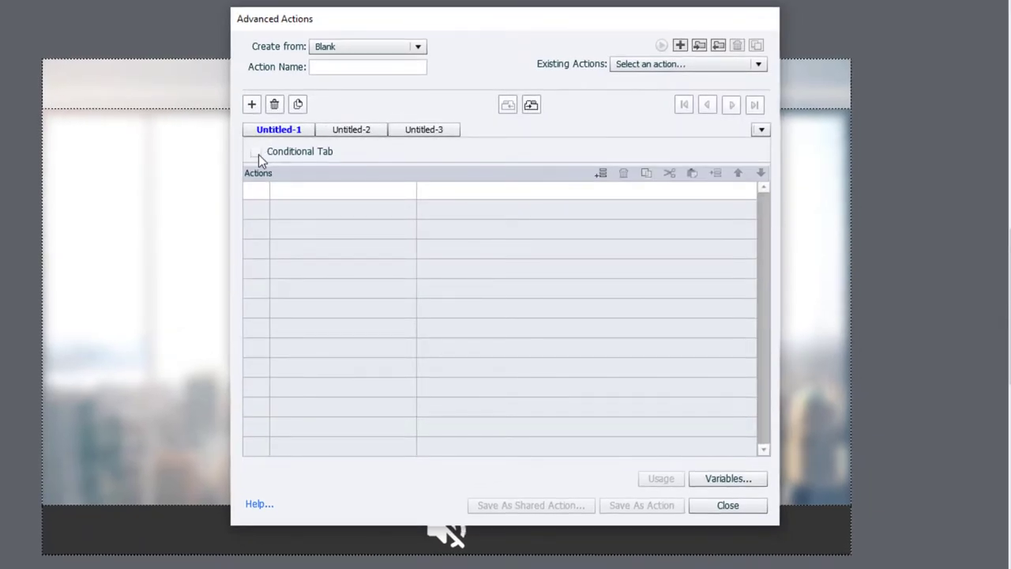
left_click(324, 67)
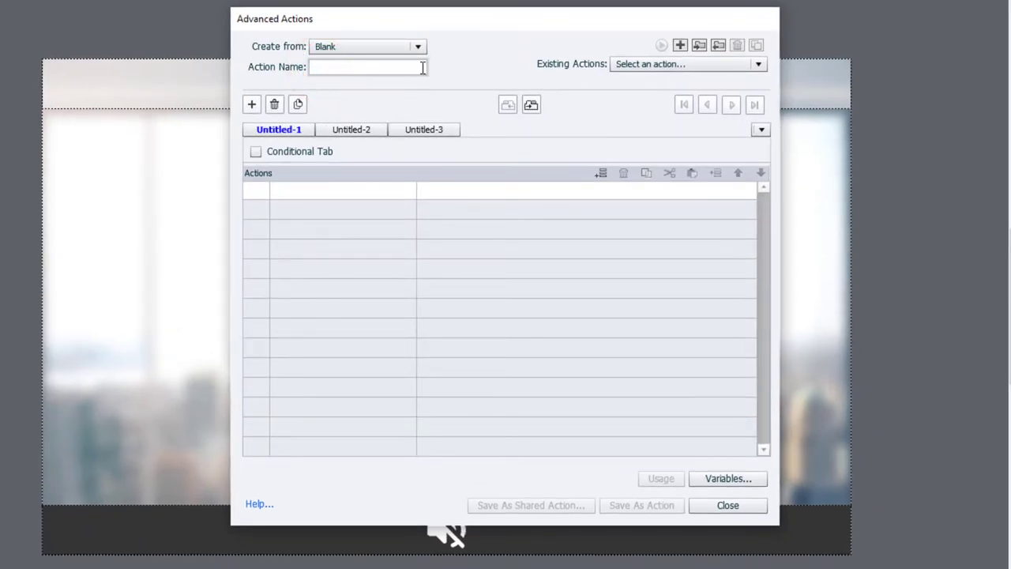
type("on_enter_volume")
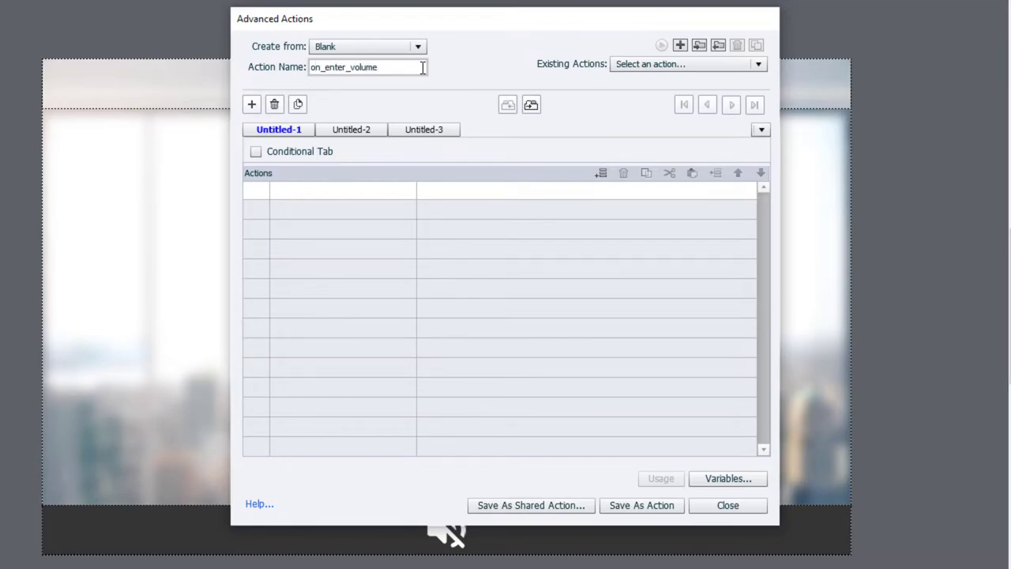
left_click(255, 152)
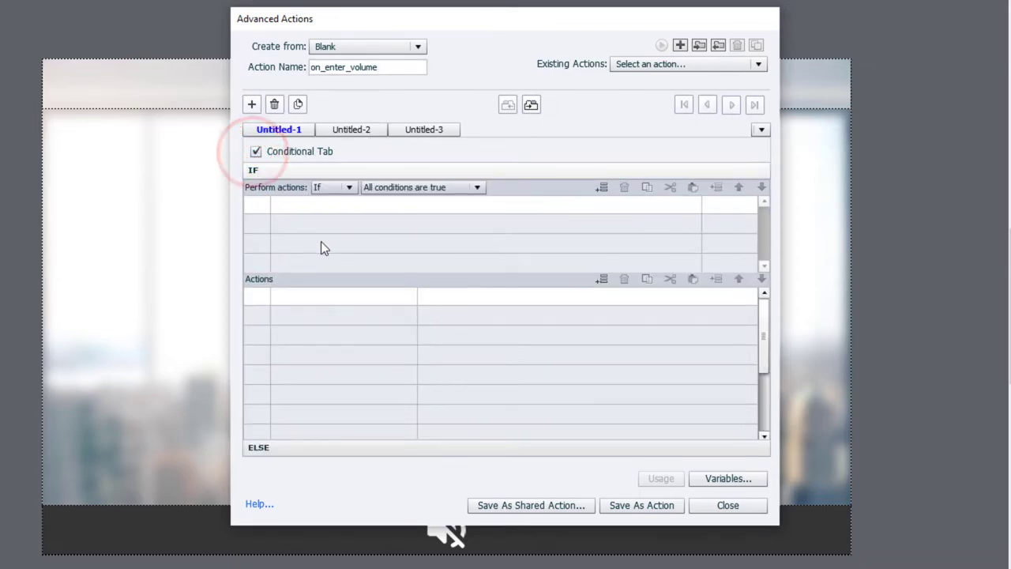
Set the IF condition to check that the variable cpCmndMute is equal to the literal 0
left_click(290, 203)
left_click(290, 204)
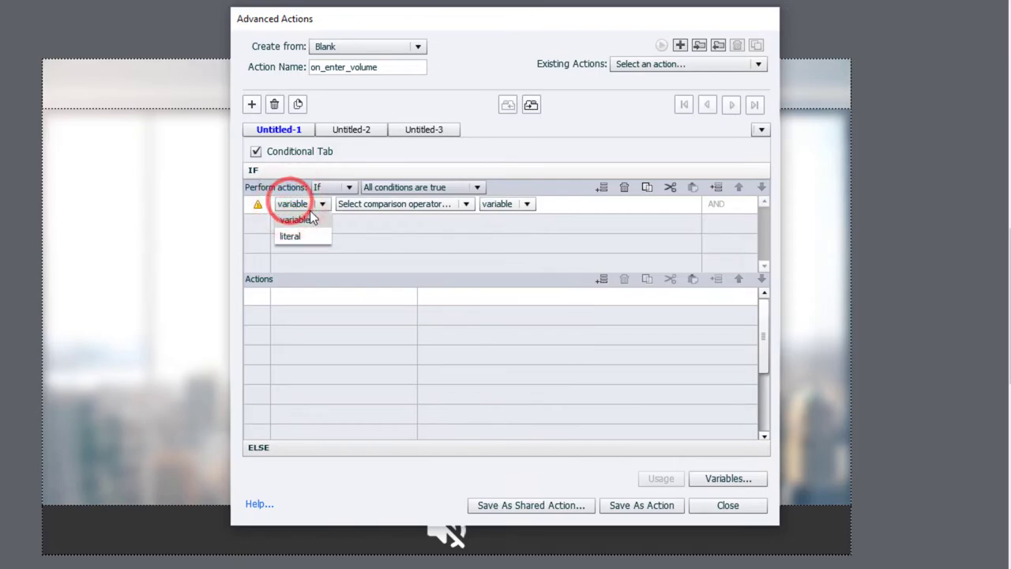
left_click(309, 220)
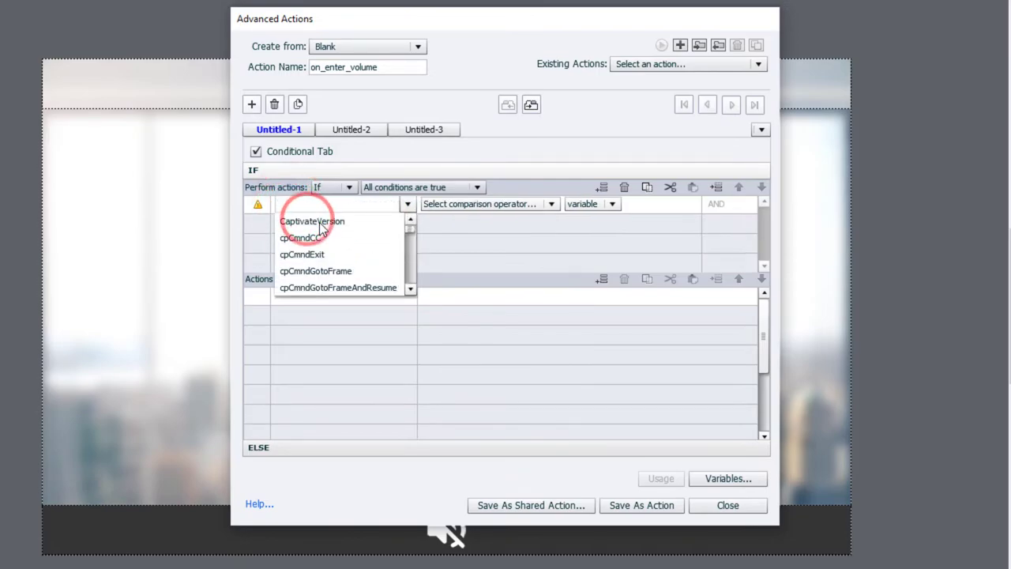
type("mute")
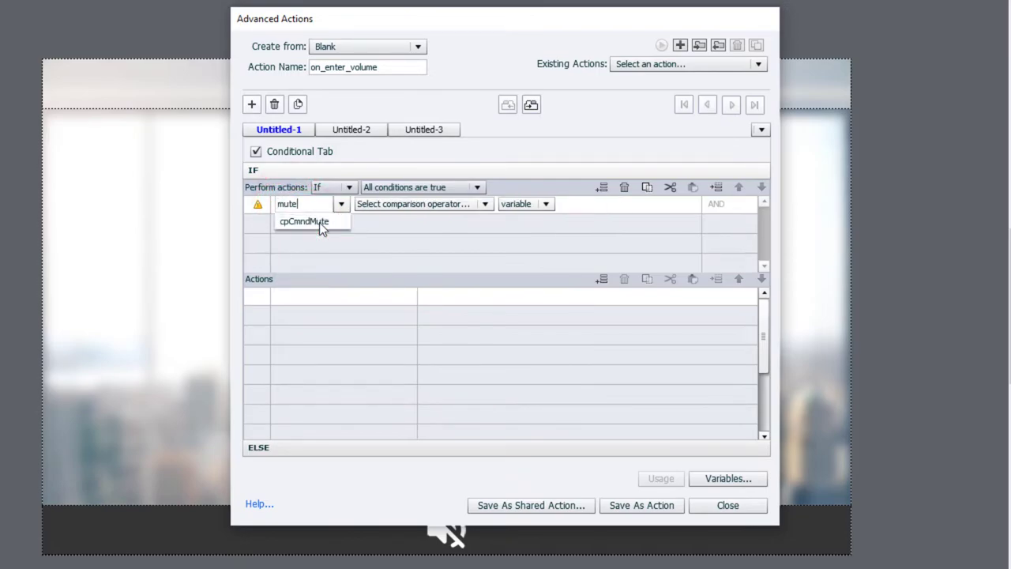
left_click(319, 222)
left_click(395, 205)
left_click(387, 220)
left_click(424, 204)
left_click(411, 236)
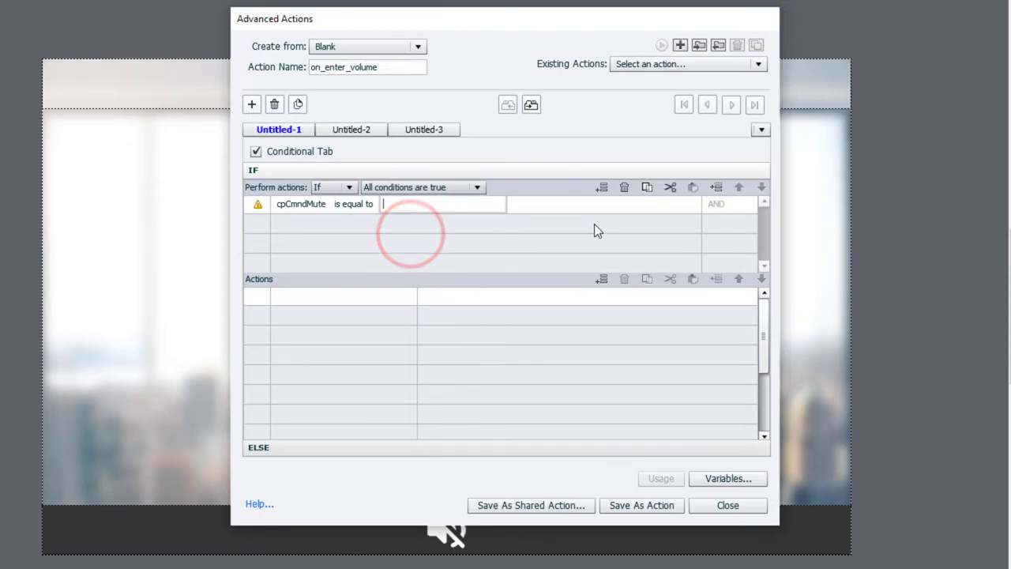
type("0")
key("Return")
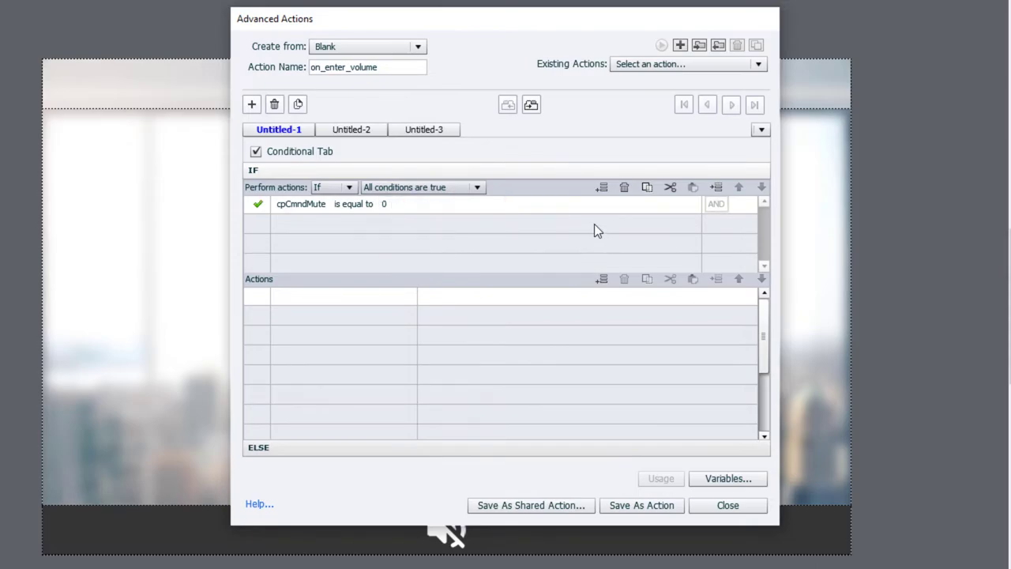
Add a Change State of action to the IF branch that sets the mute button to Normal
left_click(299, 303)
key("c")
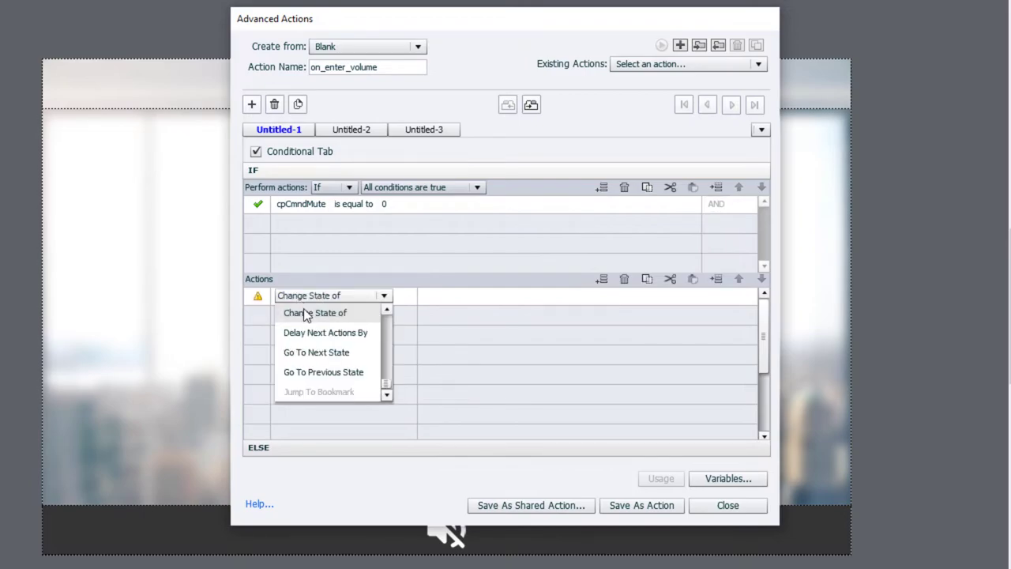
left_click(304, 312)
left_click(440, 314)
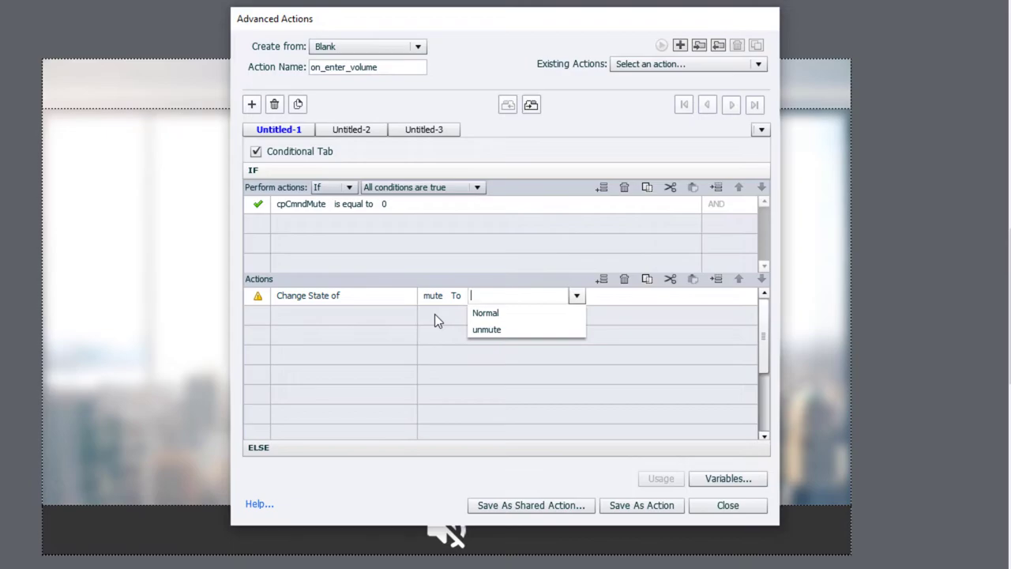
left_click(502, 312)
Copy the IF branch's Change State action into the ELSE branch and set its target state to unmute
left_click(297, 446)
left_click(302, 174)
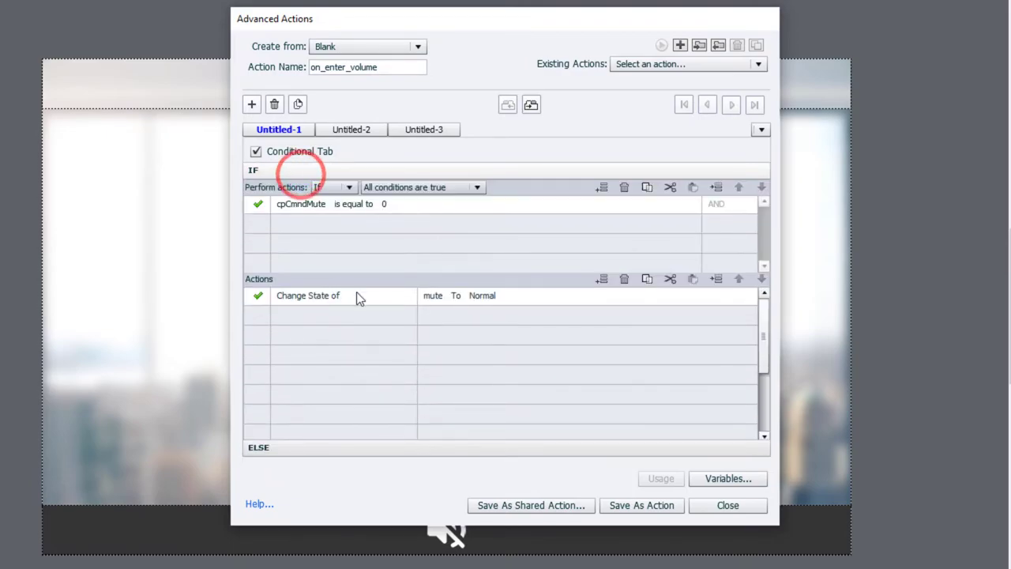
left_click(356, 292)
left_click(647, 279)
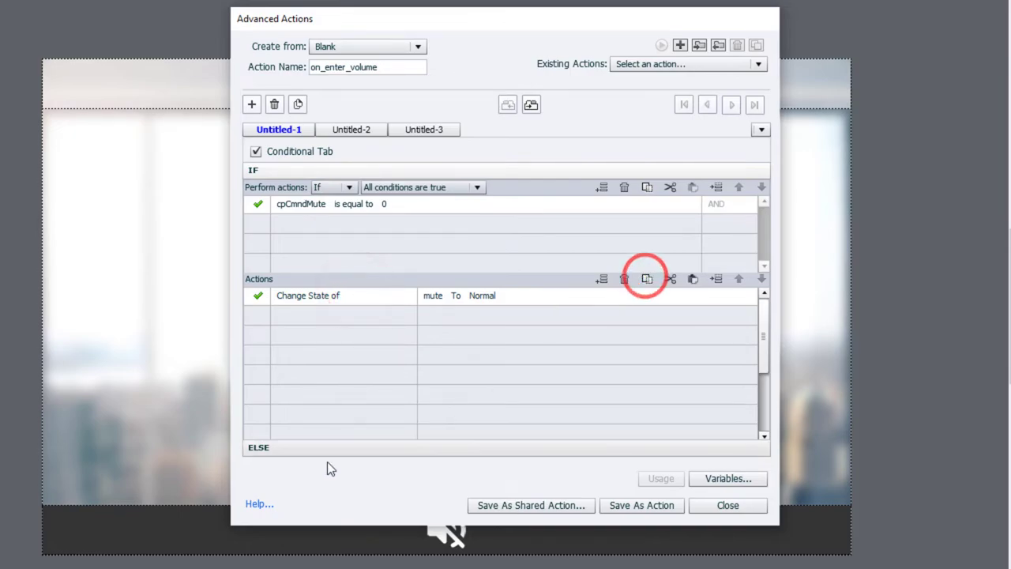
left_click(292, 450)
left_click(305, 220)
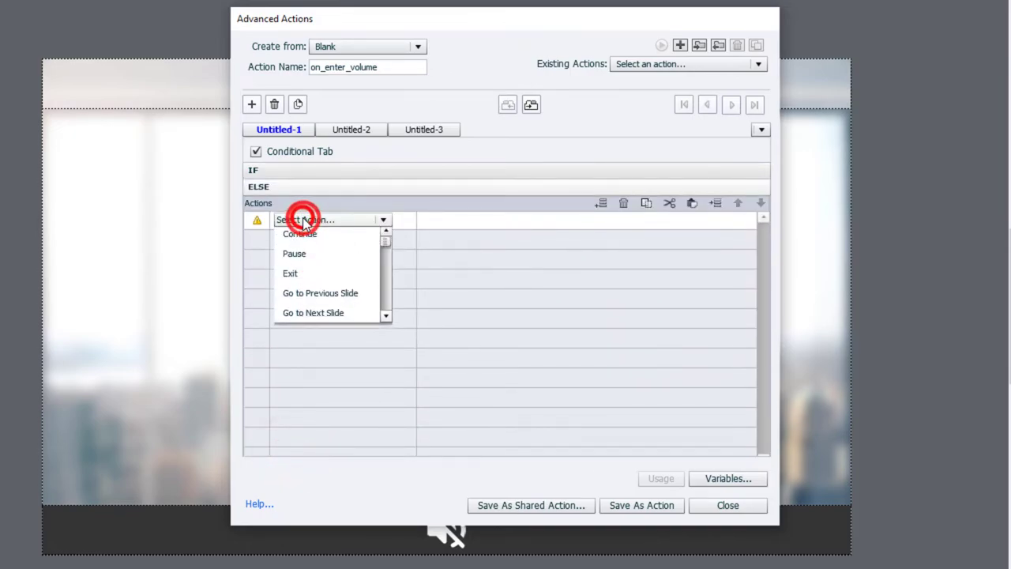
left_click(418, 217)
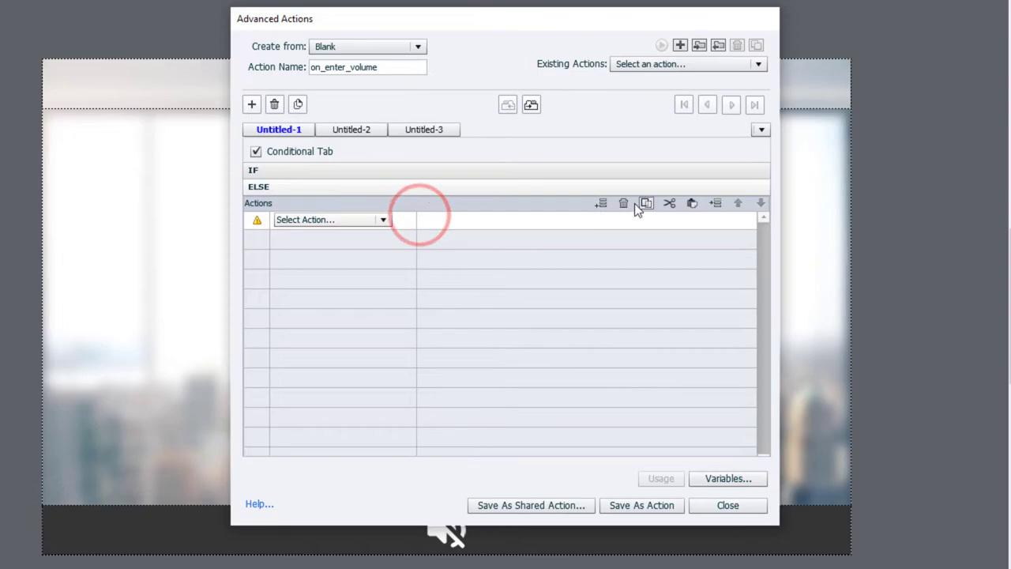
left_click(692, 203)
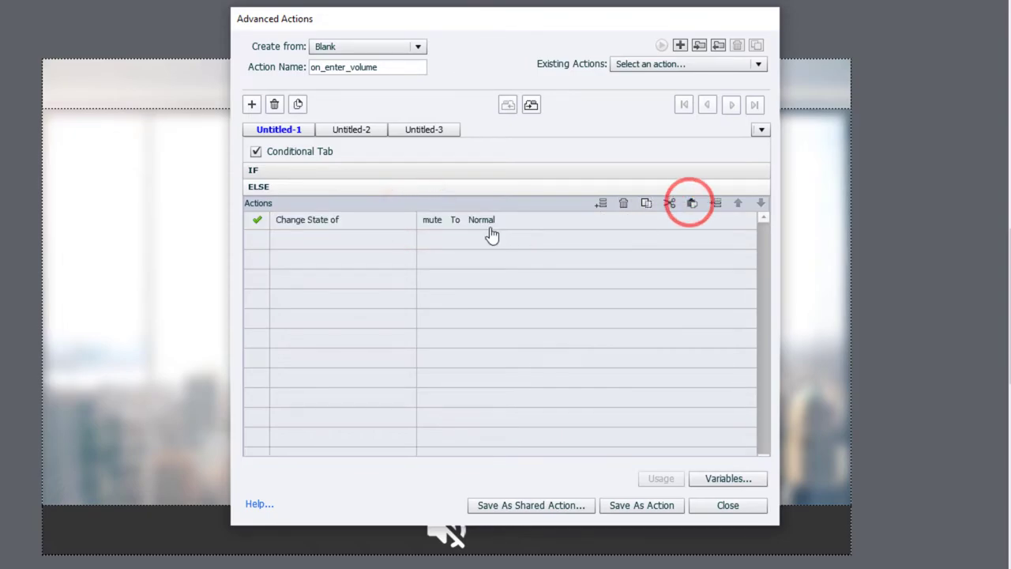
left_click(484, 219)
left_click(501, 255)
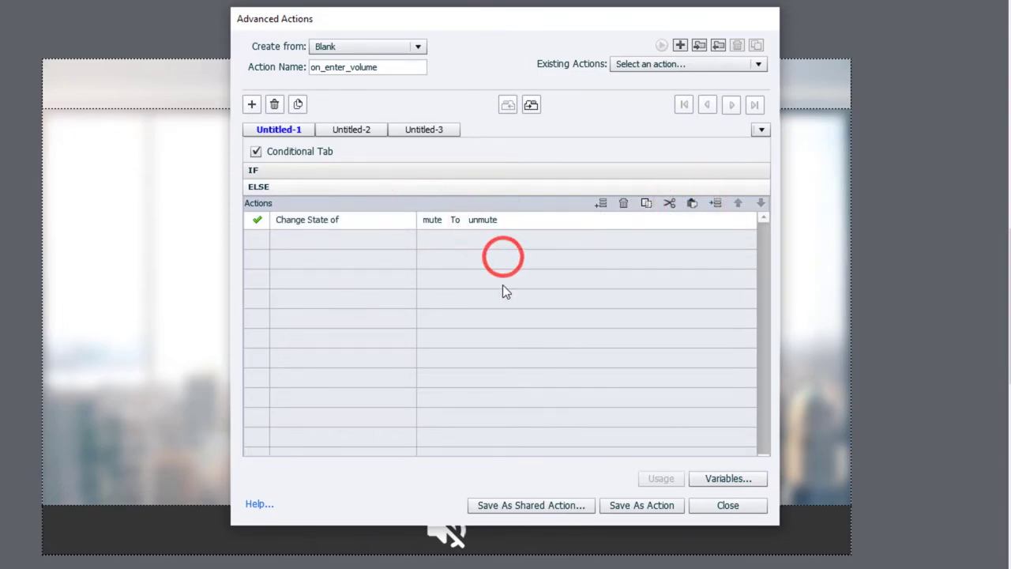
Return to the IF branch and save on_enter_volume as an advanced action
left_click(338, 170)
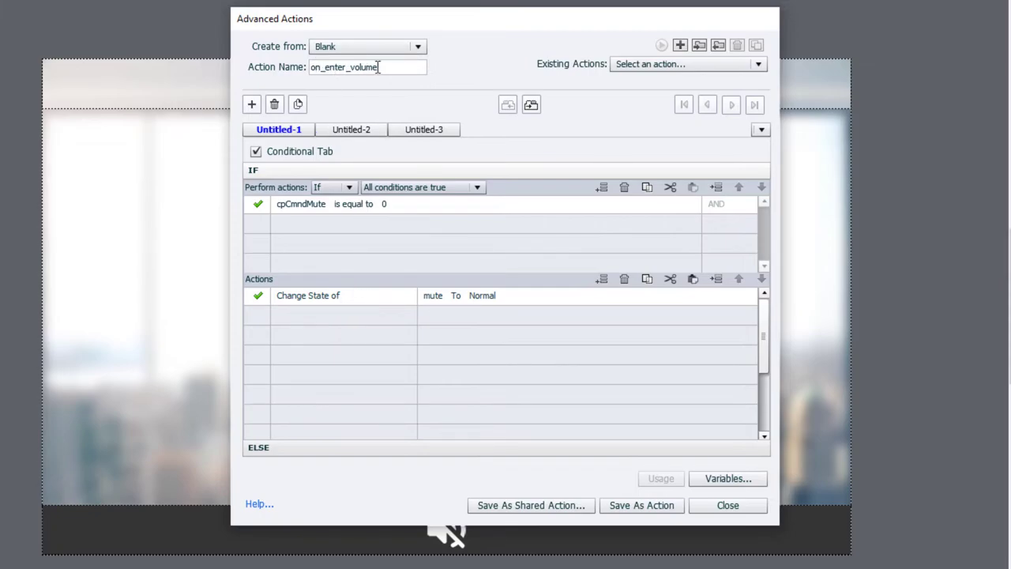
left_click(645, 505)
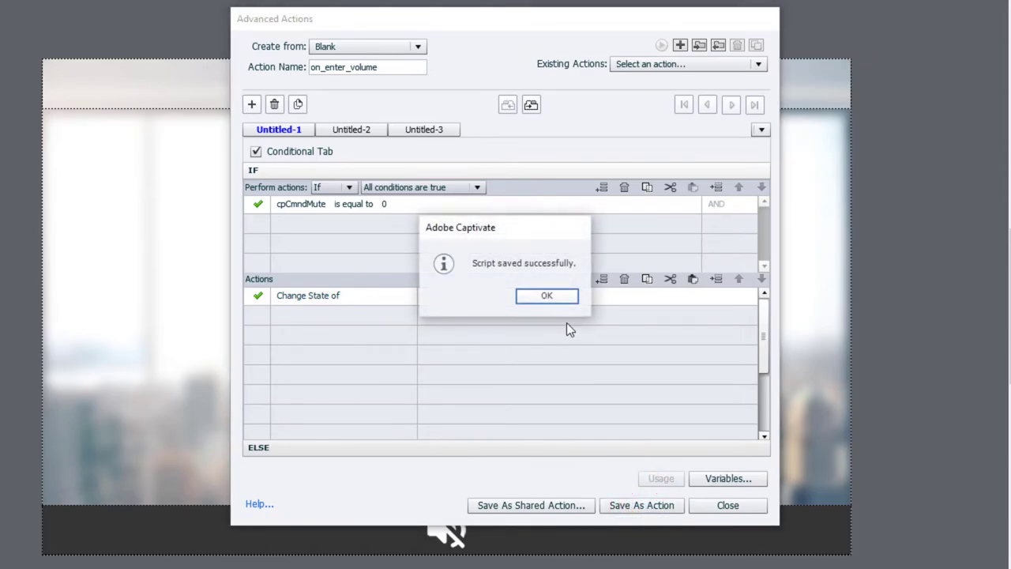
left_click(558, 297)
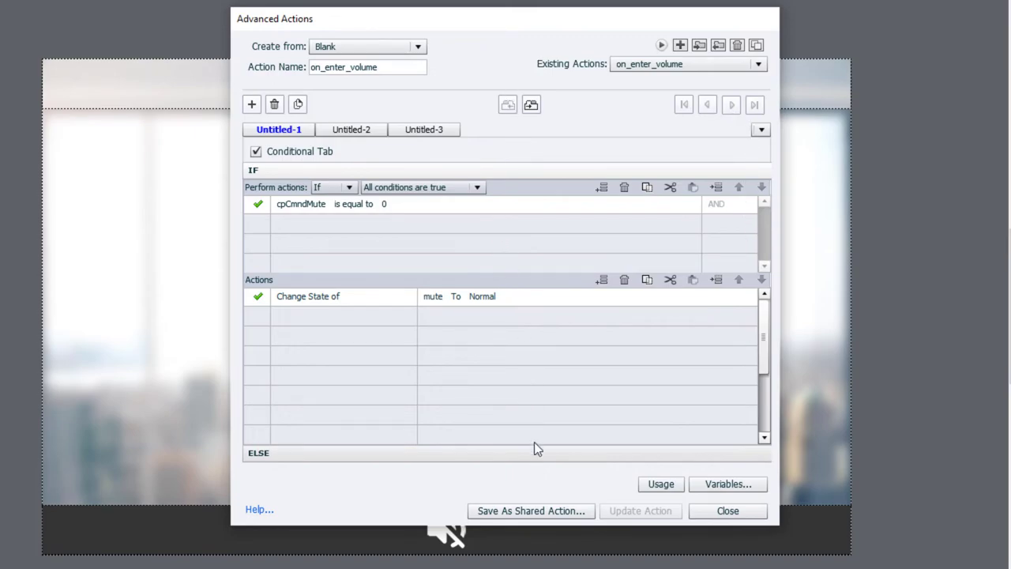
Save on_enter_volume as a shared action with the parameter descriptions Button, normal state and unmute state, and close the action editor
left_click(542, 511)
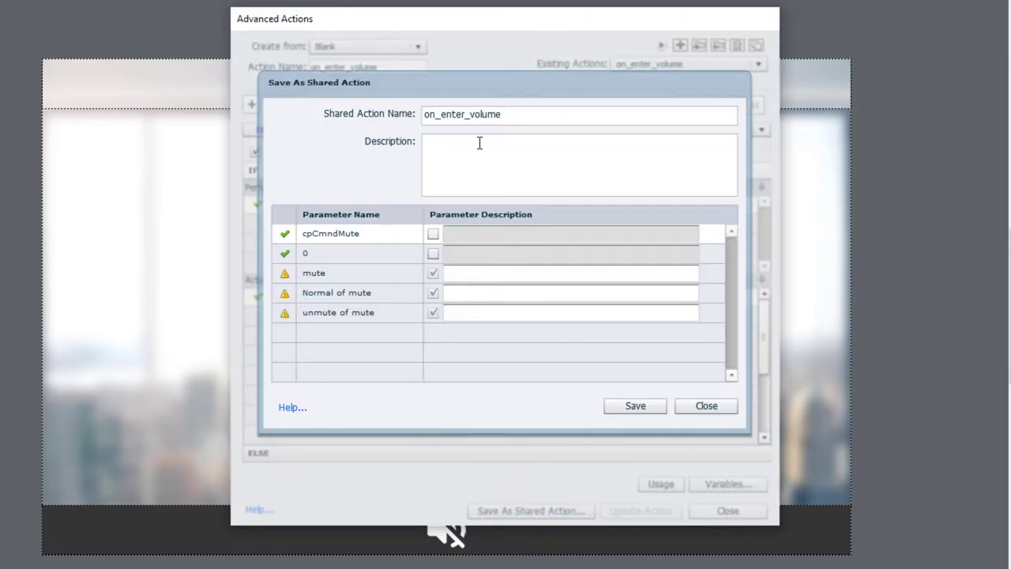
left_click(459, 280)
type("Button")
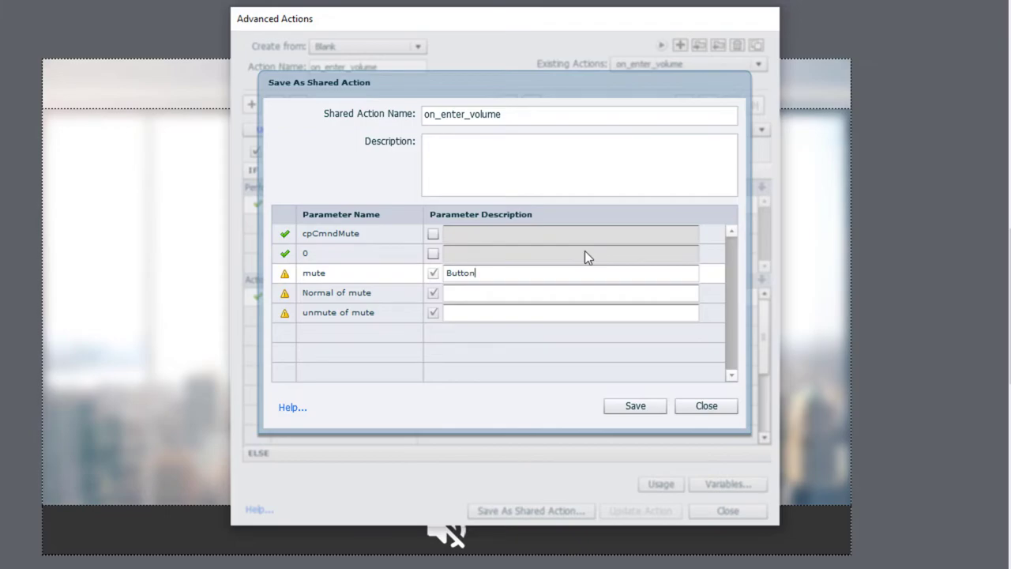
left_click(472, 293)
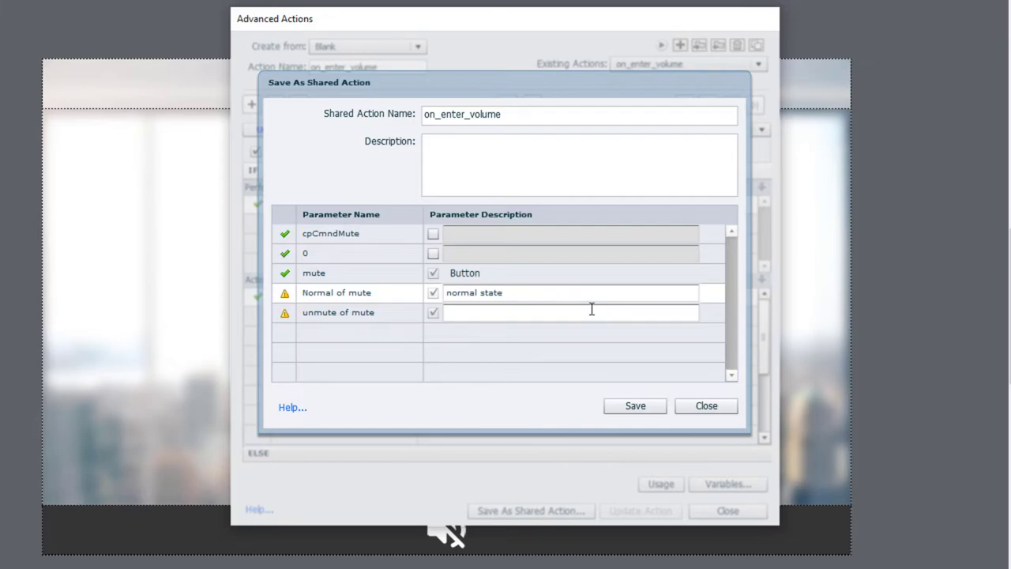
left_click(511, 313)
type("u")
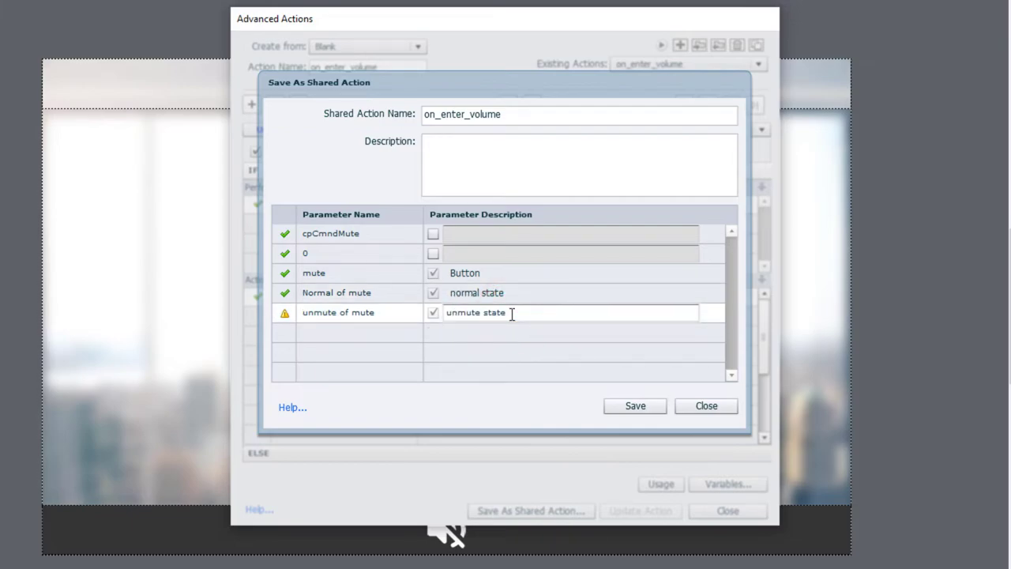
type("nmute state")
left_click(636, 406)
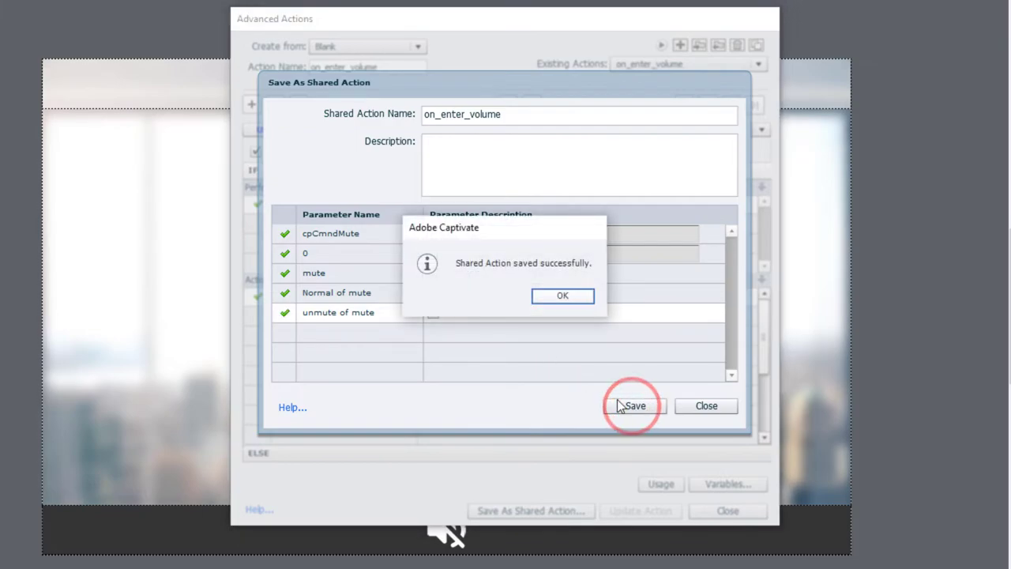
left_click(580, 297)
left_click(748, 512)
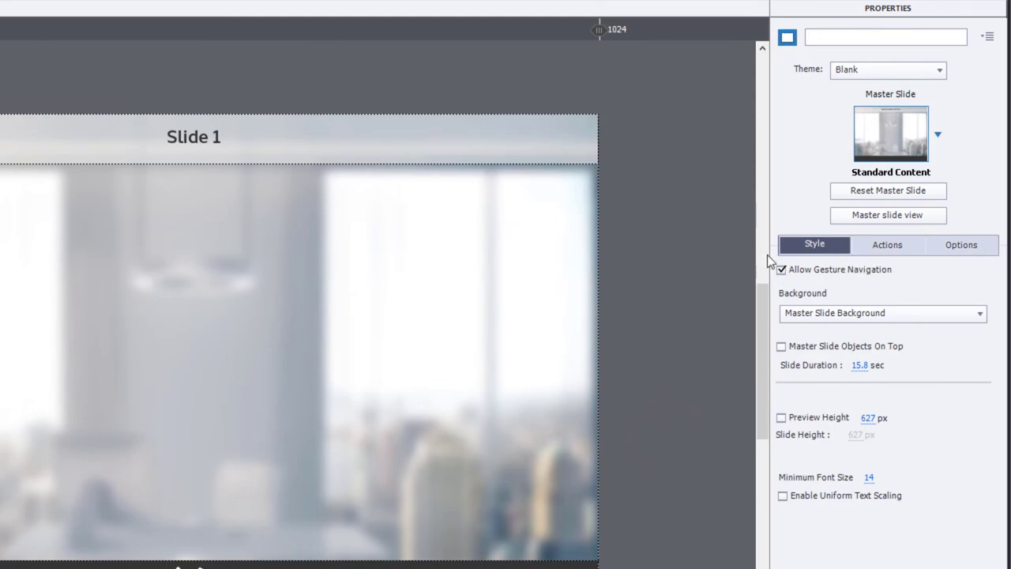
Set slide 1's On Enter action to Execute Shared Action with on_enter_volume
left_click(688, 212)
left_click(886, 245)
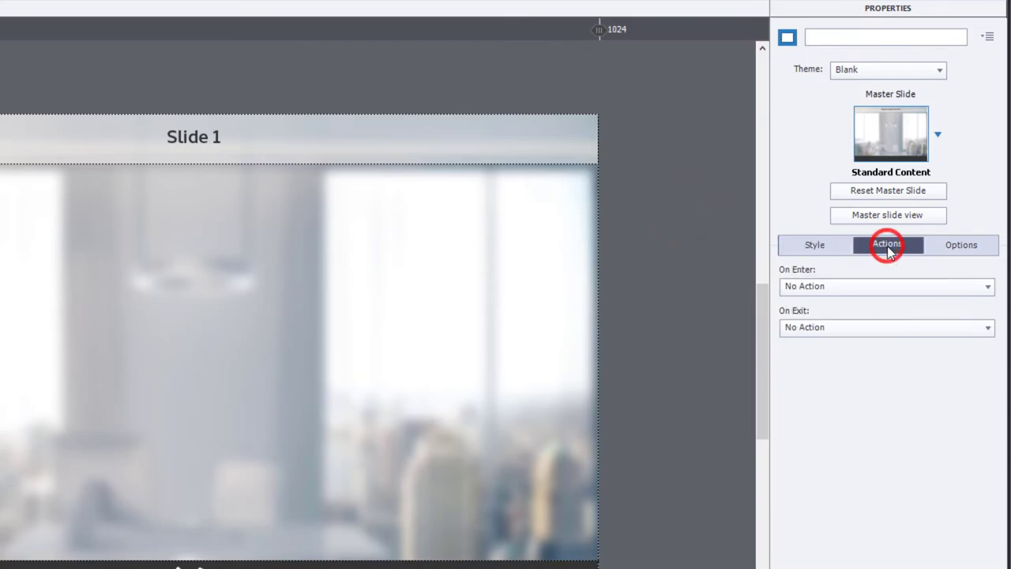
left_click(843, 287)
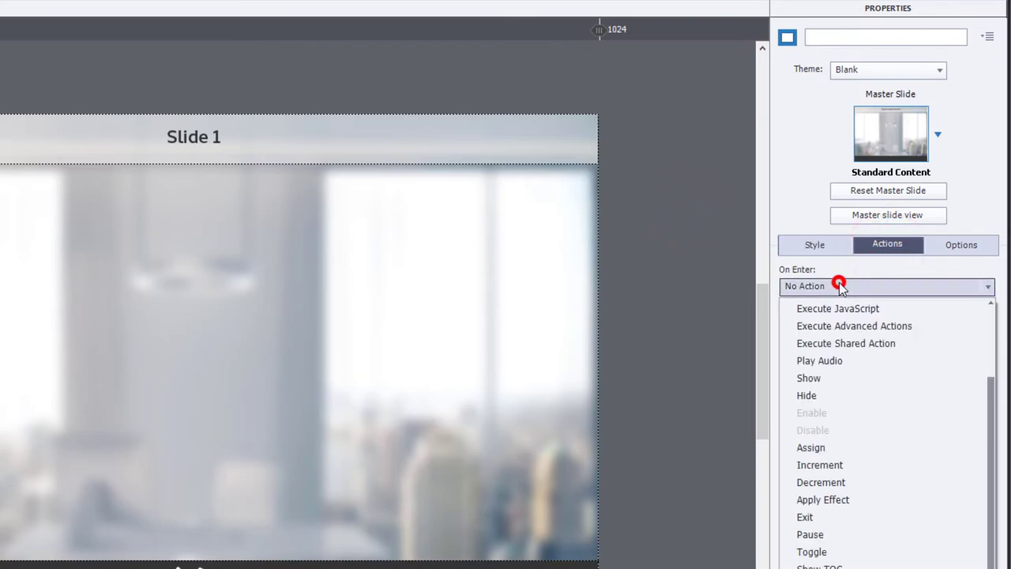
left_click(872, 345)
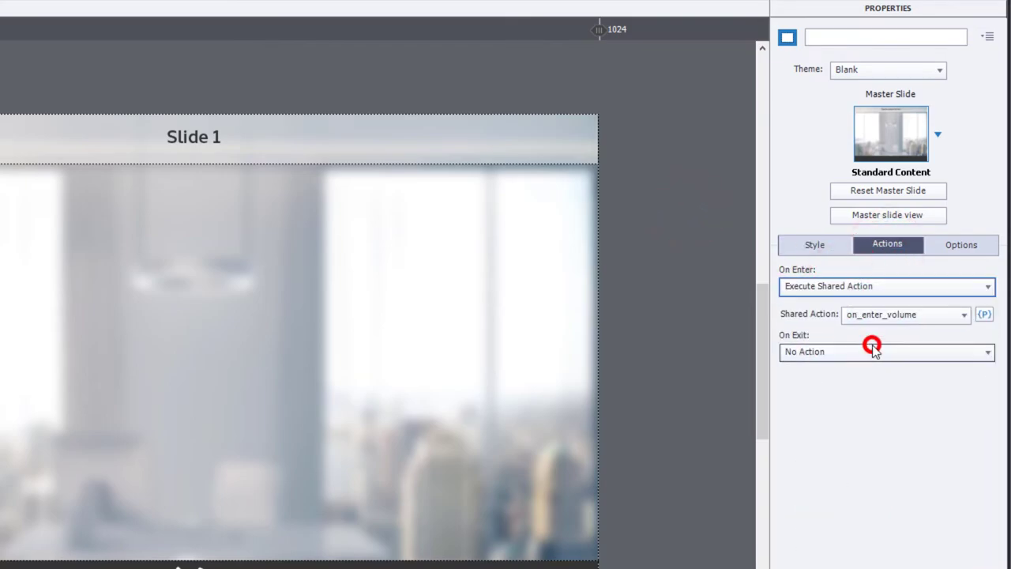
left_click(920, 314)
left_click(920, 314)
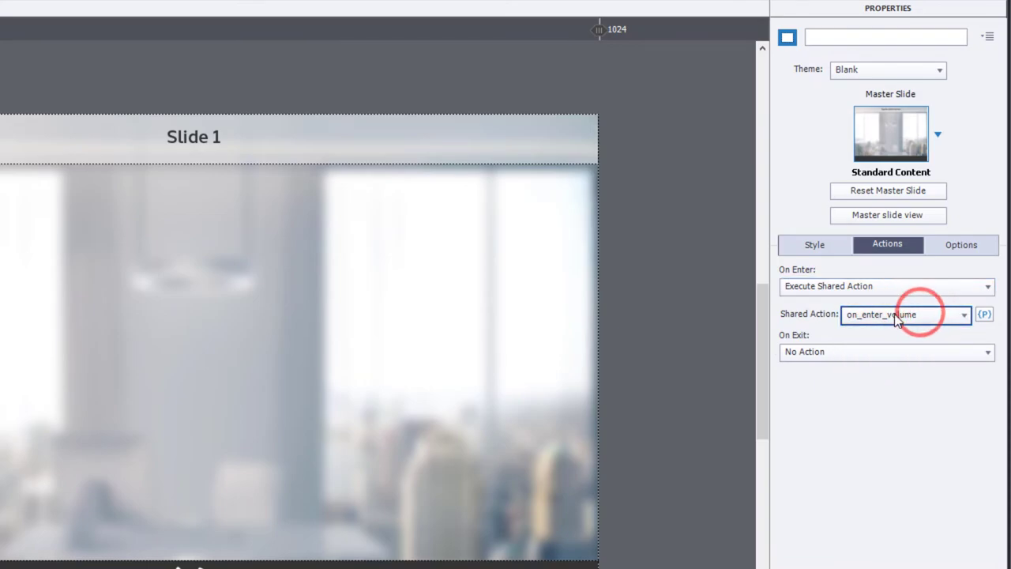
Set slide 1's shared action parameters to button mute, normal state Normal and unmute state unmute, and save them
left_click(984, 314)
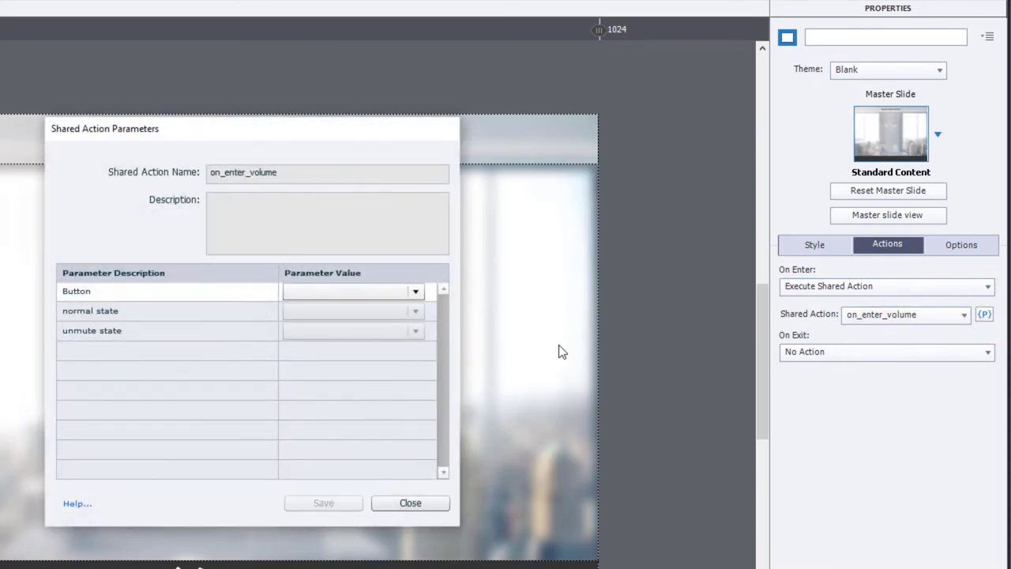
left_click(338, 292)
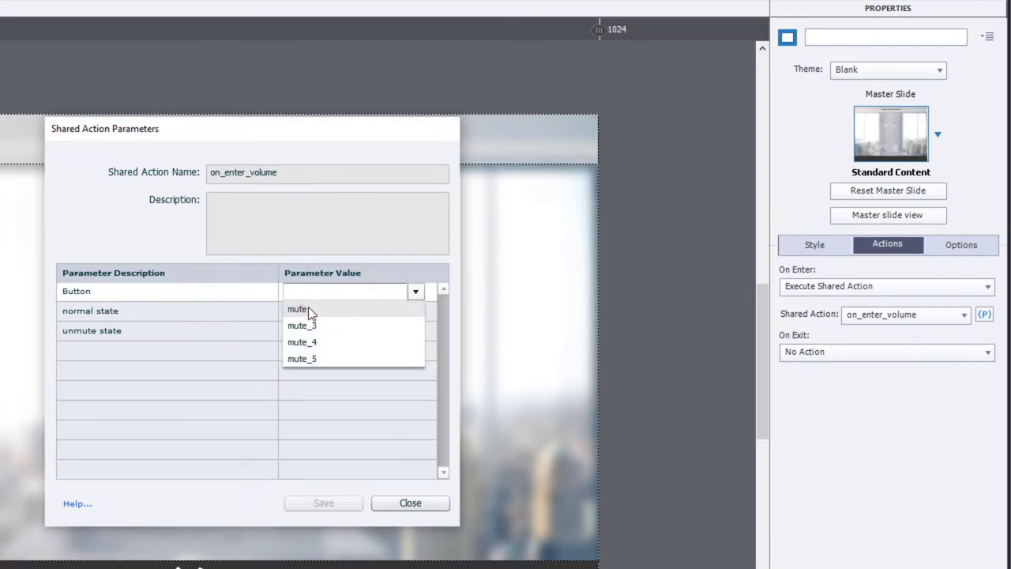
left_click(303, 310)
left_click(330, 311)
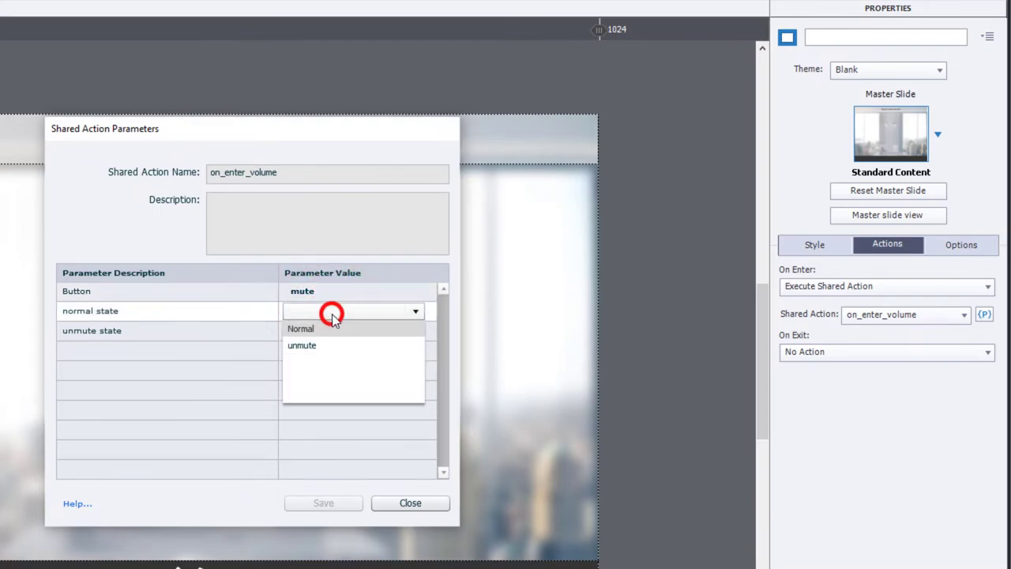
left_click(314, 330)
left_click(309, 334)
left_click(309, 333)
left_click(308, 365)
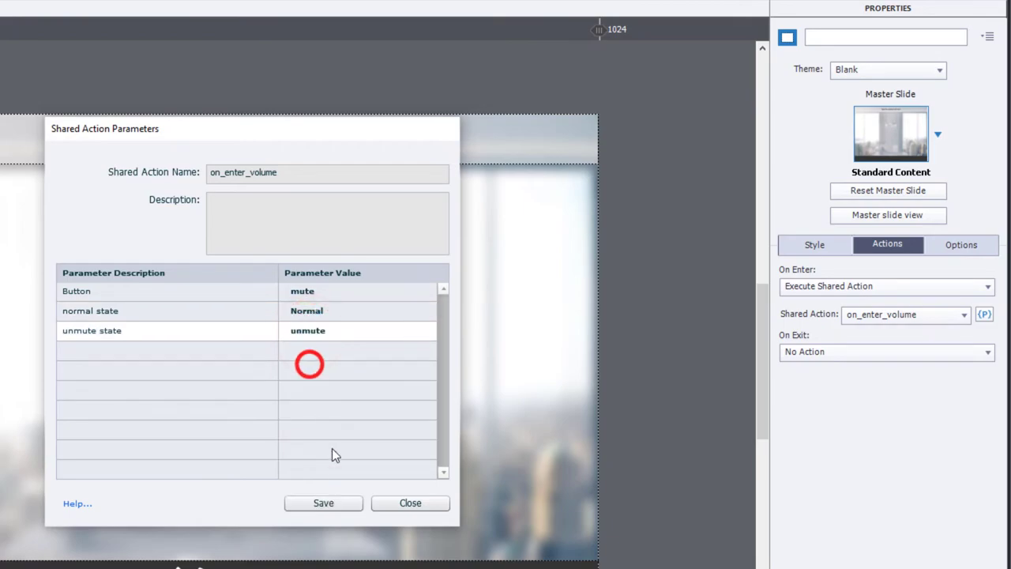
left_click(327, 503)
Set slide 2's On Enter action to Execute Shared Action with on_enter_volume
left_click(8, 194)
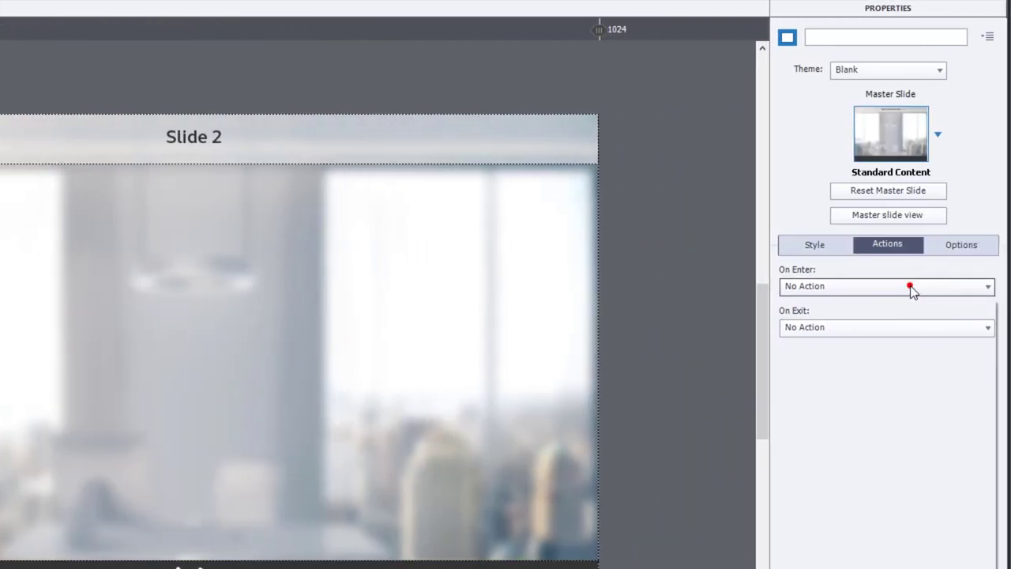
left_click(965, 286)
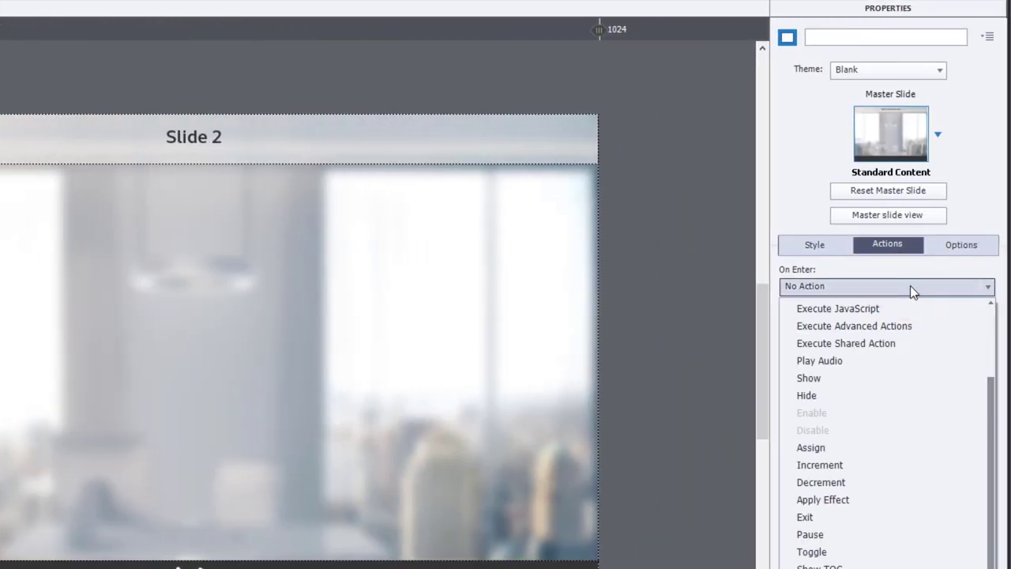
left_click(902, 342)
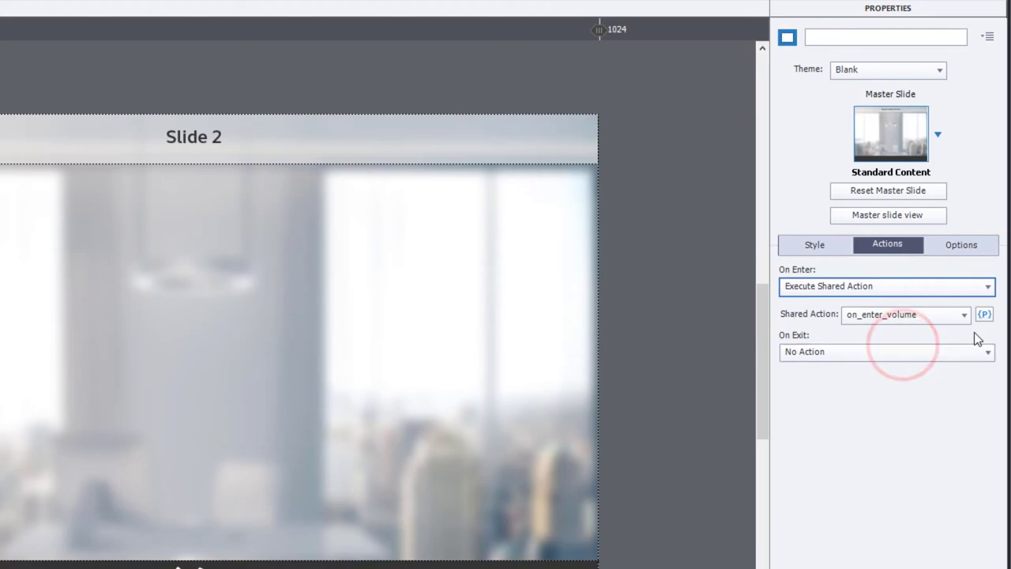
Set slide 2's shared action parameters to button mute_3, normal state Normal and unmute state unmute, and save them
left_click(983, 316)
left_click(320, 292)
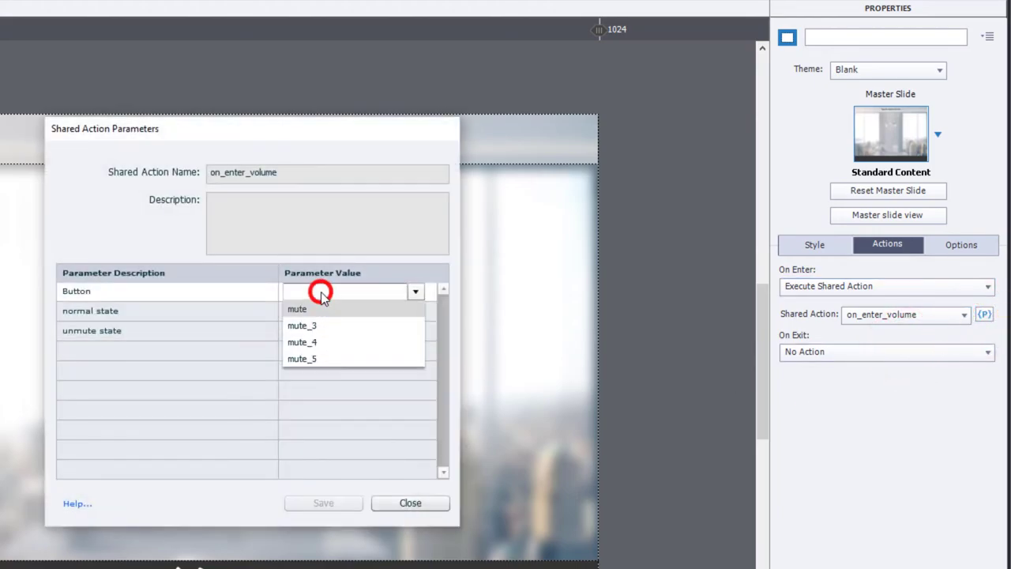
left_click(312, 326)
left_click(320, 312)
left_click(316, 328)
left_click(311, 330)
left_click(309, 363)
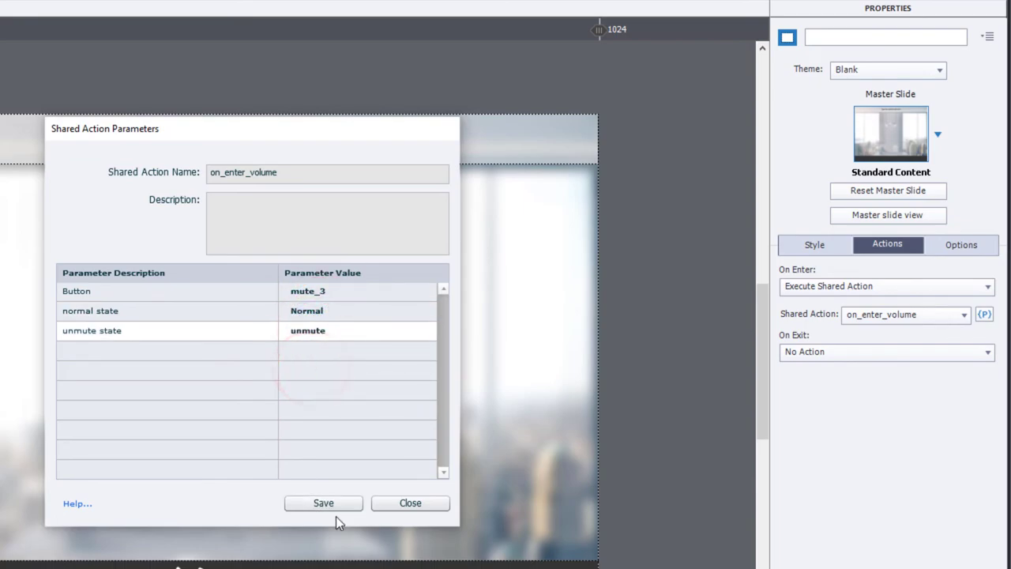
left_click(334, 502)
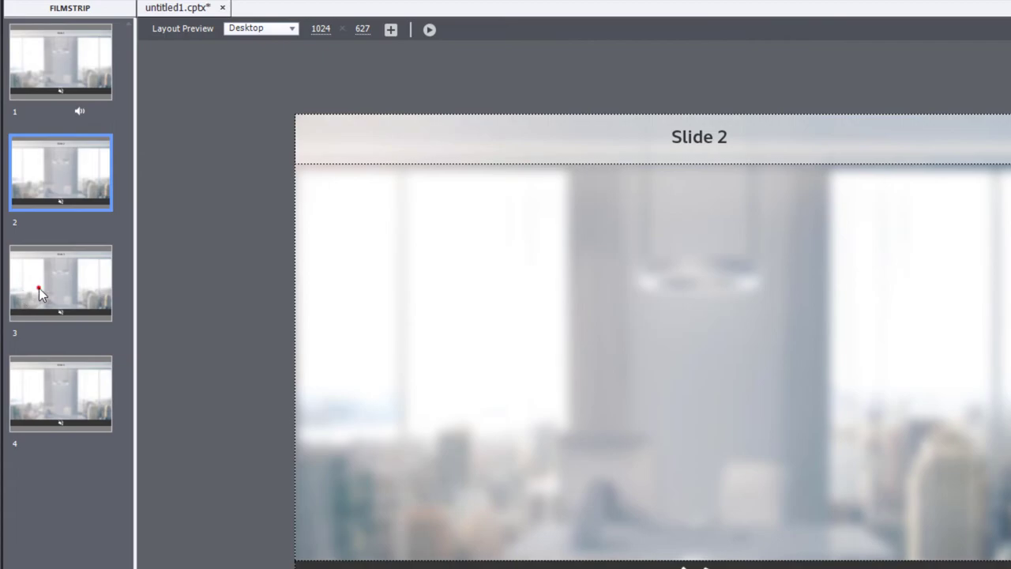
Set slide 3's On Enter action to Execute Shared Action with on_enter_volume
left_click(39, 287)
left_click(849, 285)
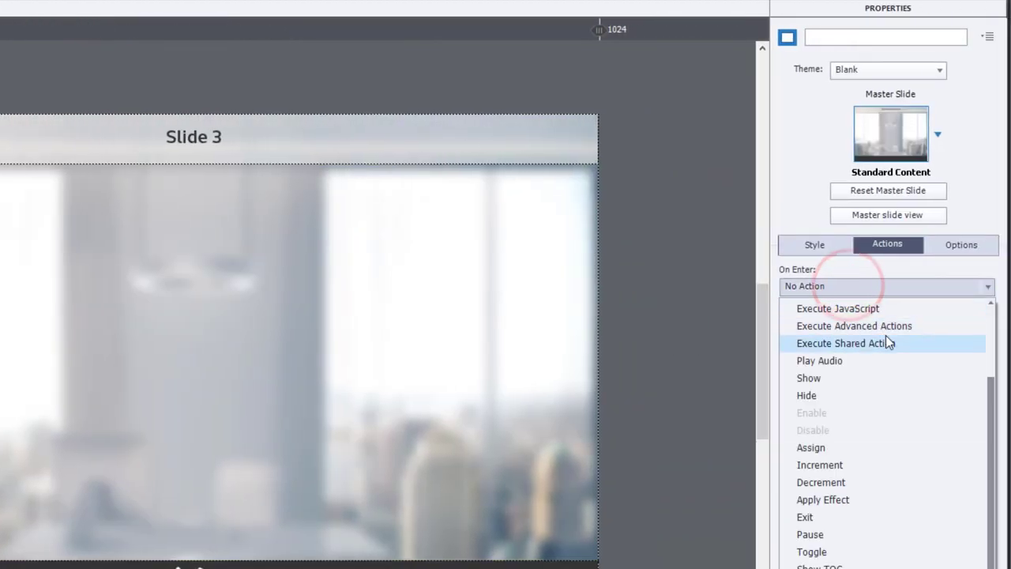
left_click(896, 343)
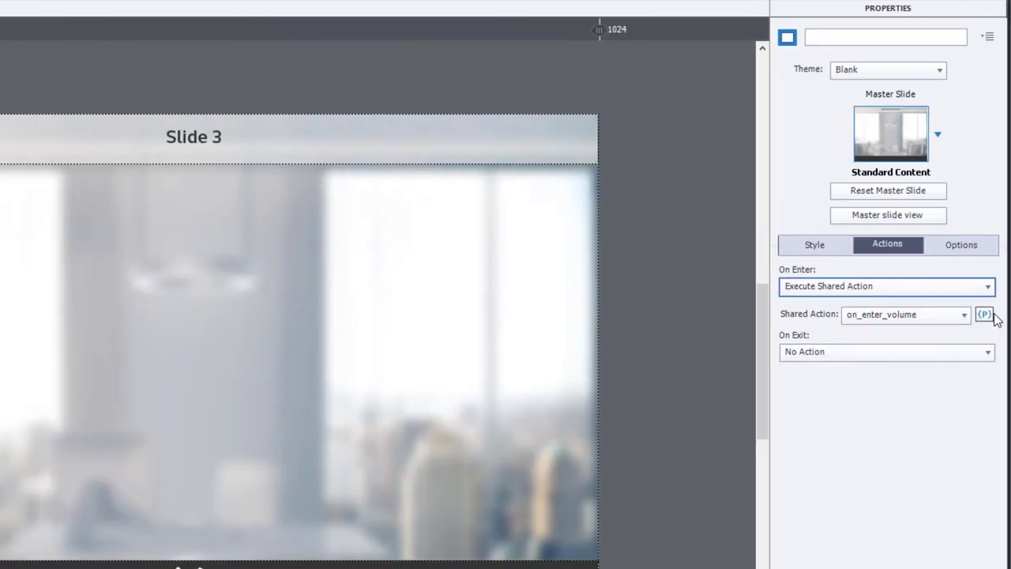
Set slide 3's shared action parameters to button mute_4, normal state Normal and unmute state unmute, and save them
left_click(985, 314)
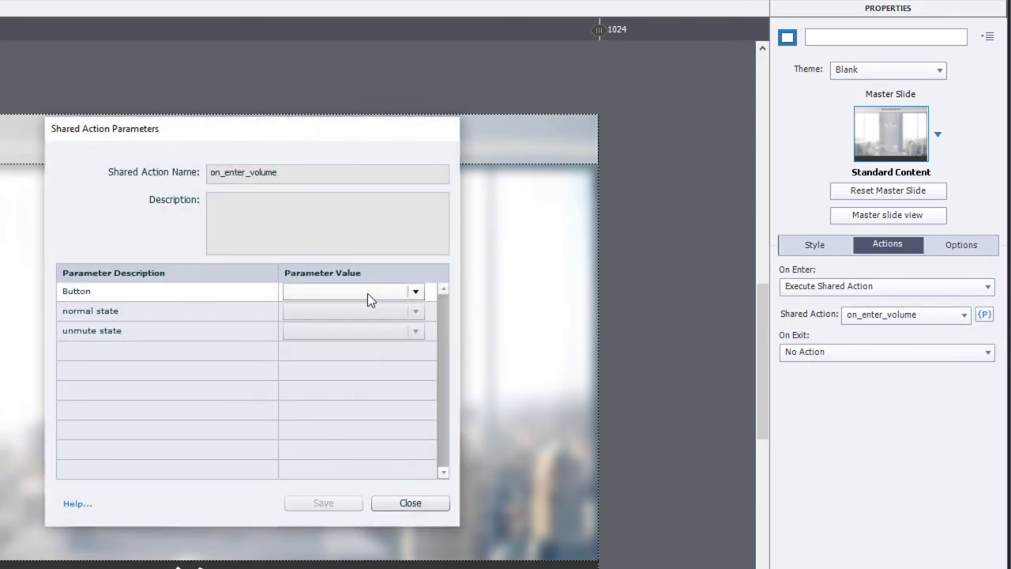
left_click(367, 293)
left_click(315, 335)
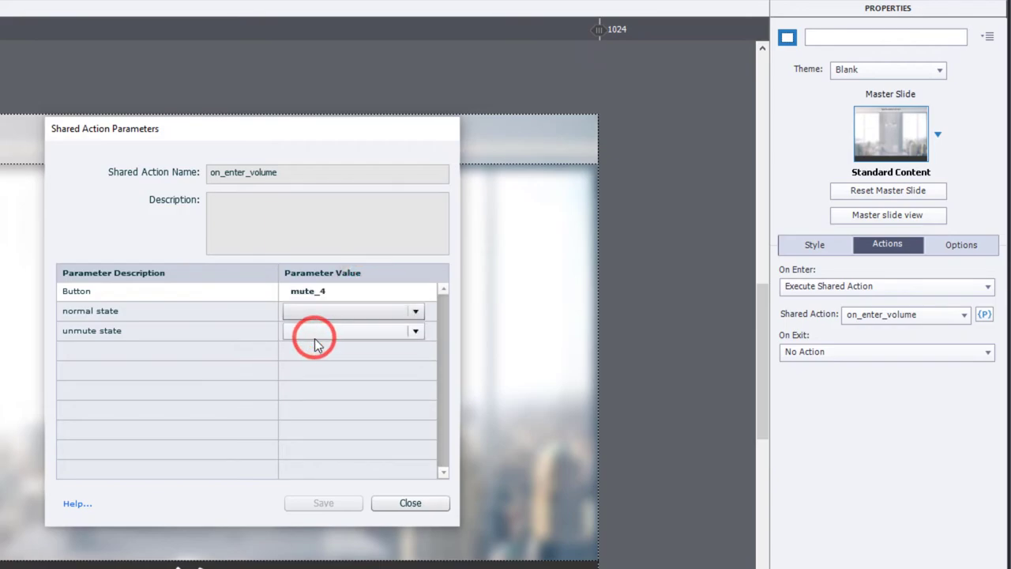
left_click(320, 310)
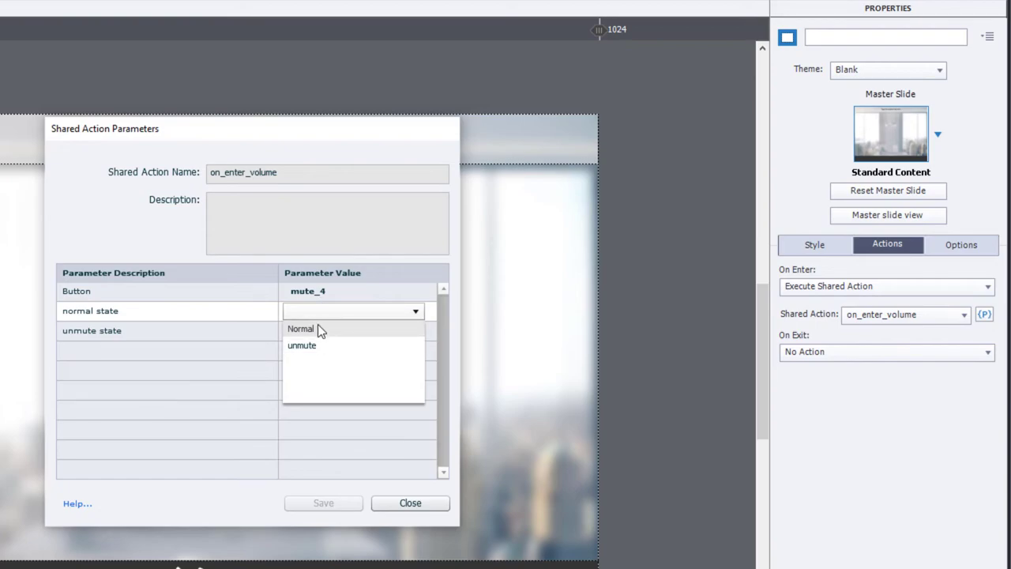
left_click(317, 326)
left_click(320, 330)
left_click(320, 365)
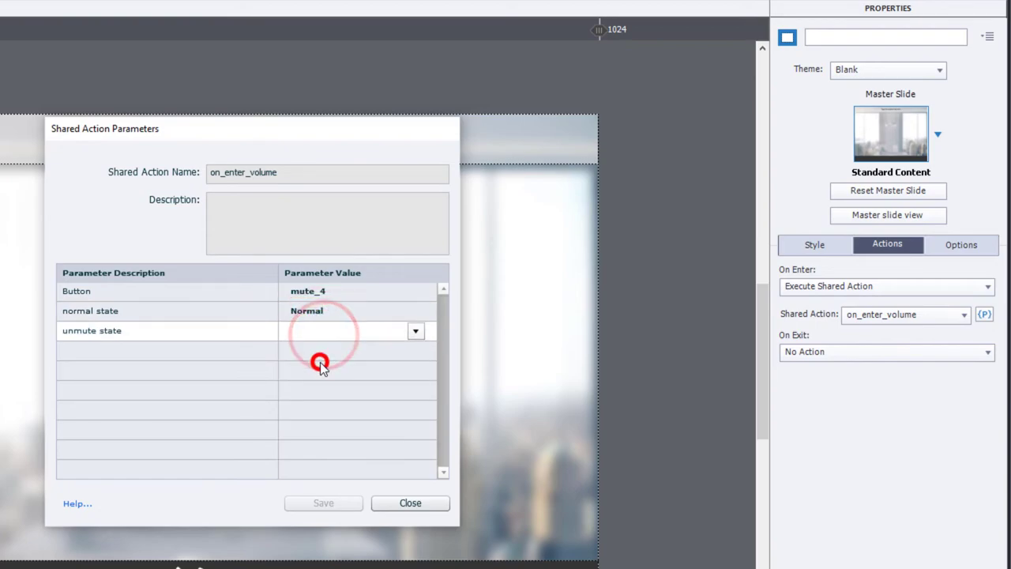
left_click(347, 498)
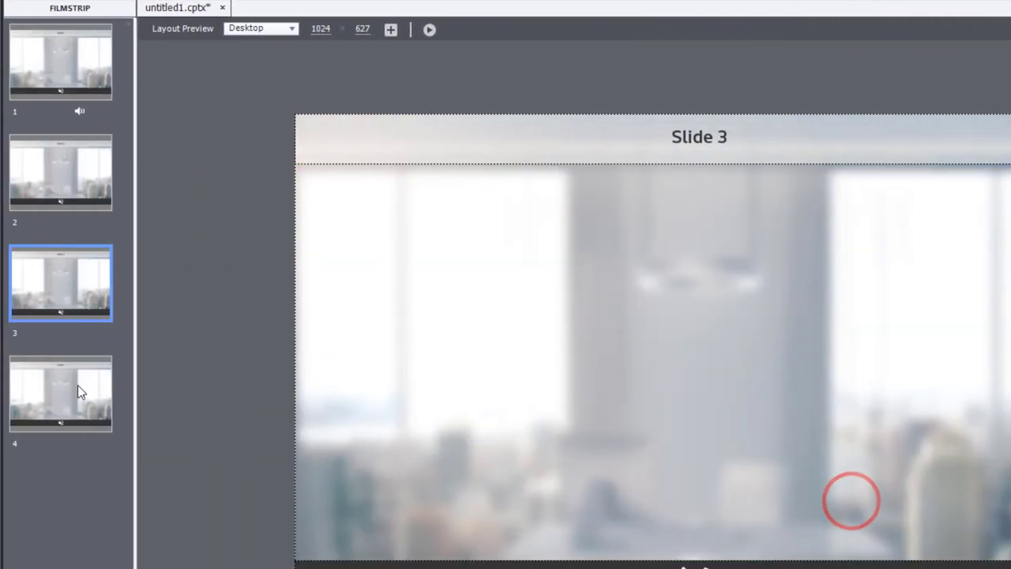
Set slide 4's On Enter action to Execute Shared Action with on_enter_volume
left_click(77, 390)
left_click(948, 286)
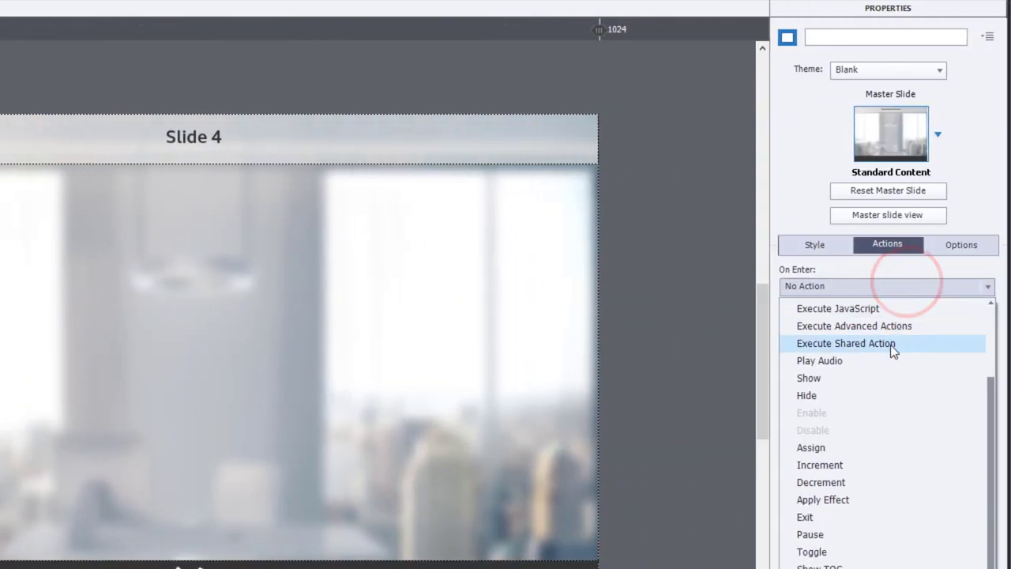
left_click(894, 343)
Set slide 4's shared action parameters to button mute_5, normal state Normal and unmute state unmute, and save them
left_click(980, 313)
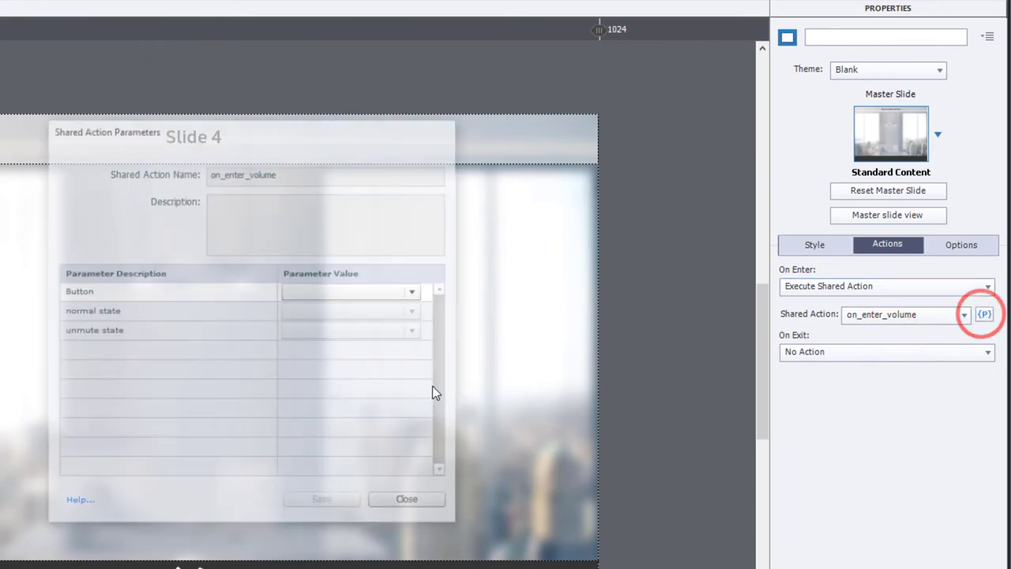
left_click(313, 289)
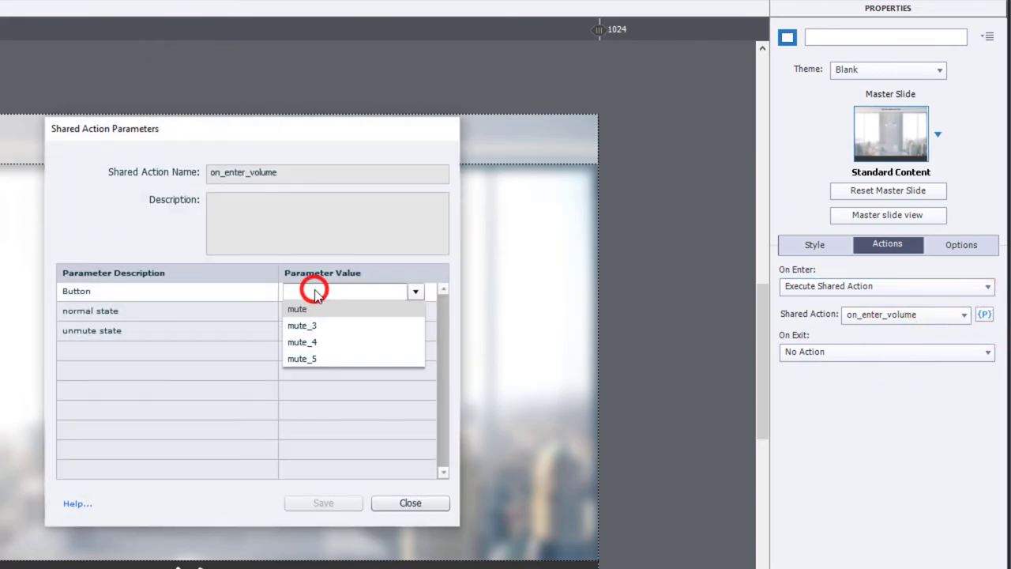
left_click(325, 359)
left_click(291, 313)
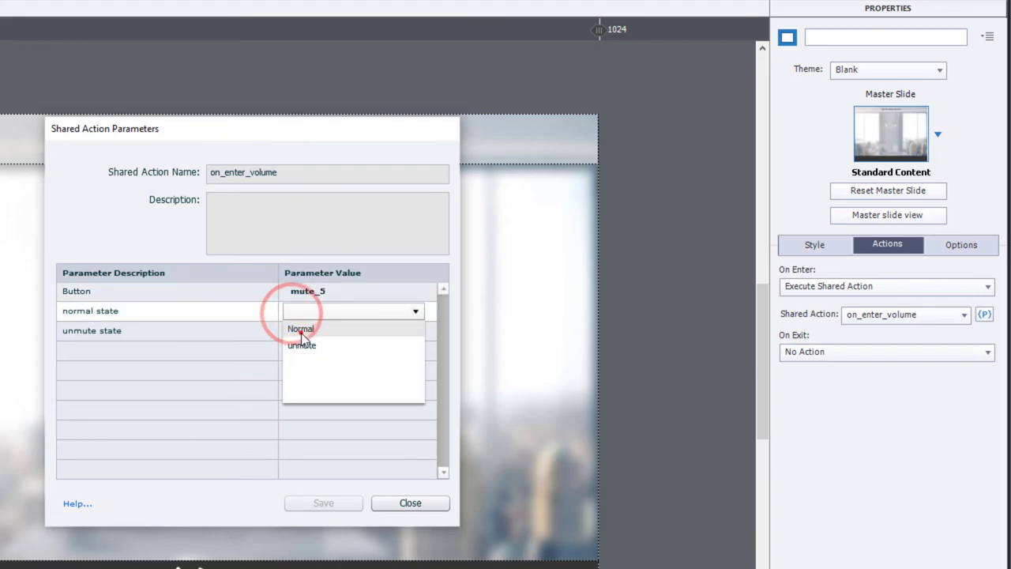
left_click(300, 328)
left_click(302, 331)
left_click(304, 364)
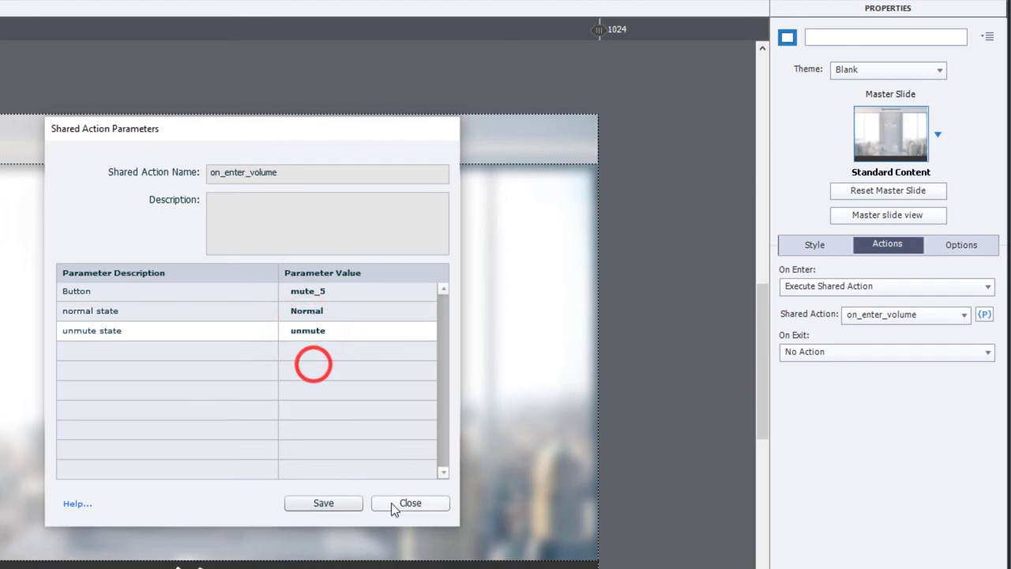
left_click(325, 504)
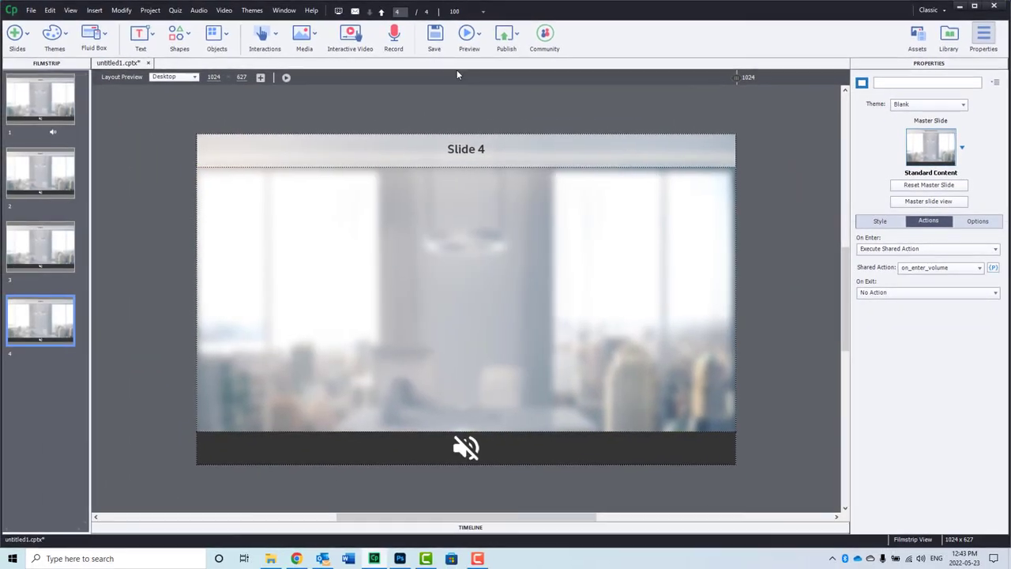
Preview the project and toggle the mute button on slides 1 to 3, advancing to slide 4 to check its state on each slide
left_click(467, 33)
left_click(479, 84)
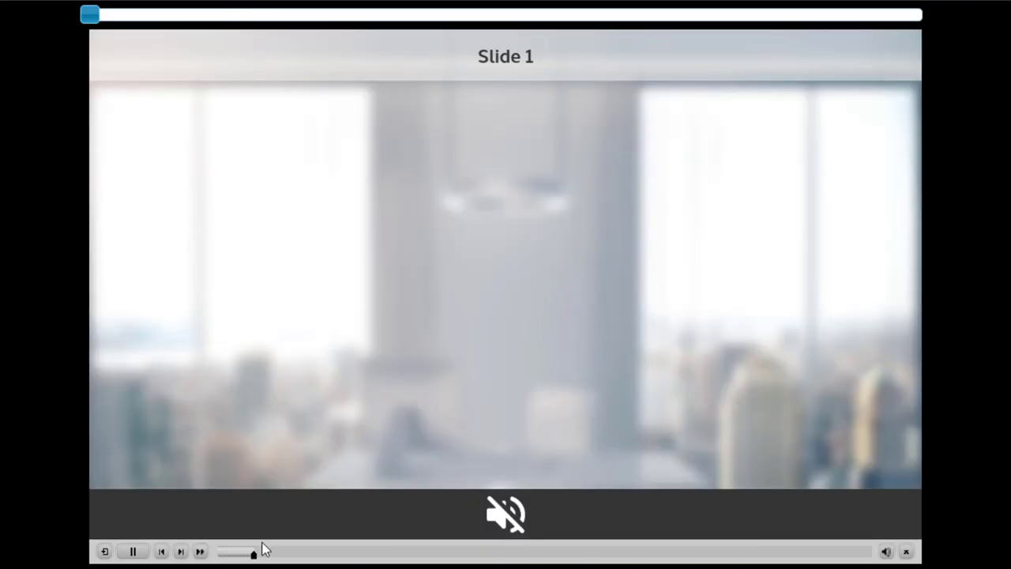
left_click(508, 523)
left_click(181, 551)
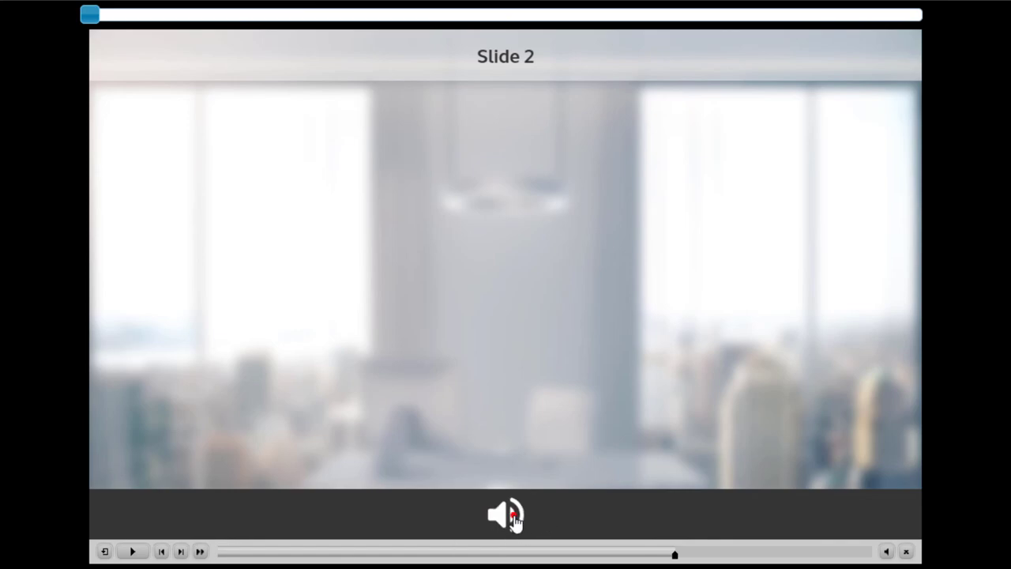
left_click(511, 517)
left_click(179, 553)
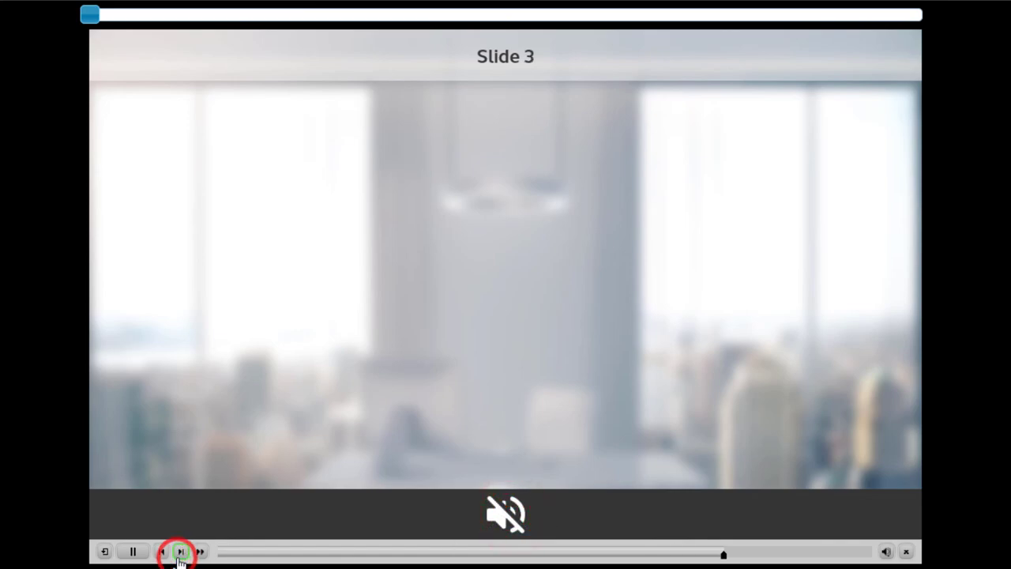
left_click(505, 518)
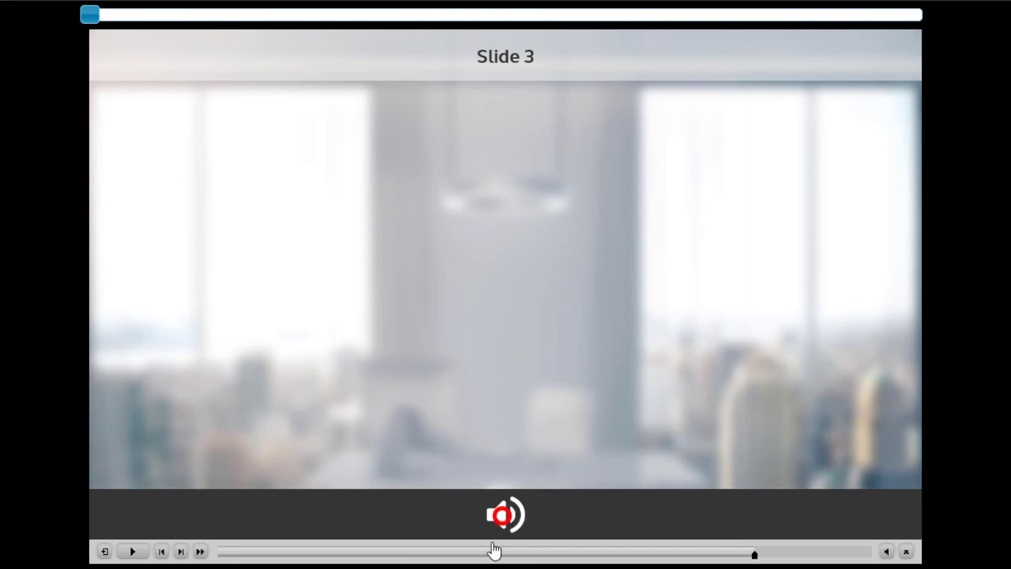
left_click(181, 552)
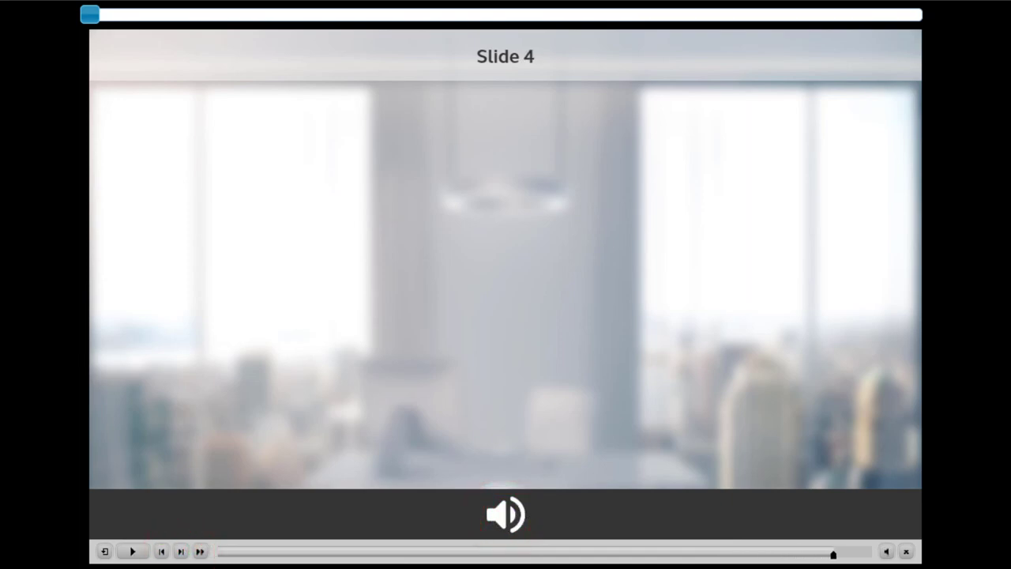